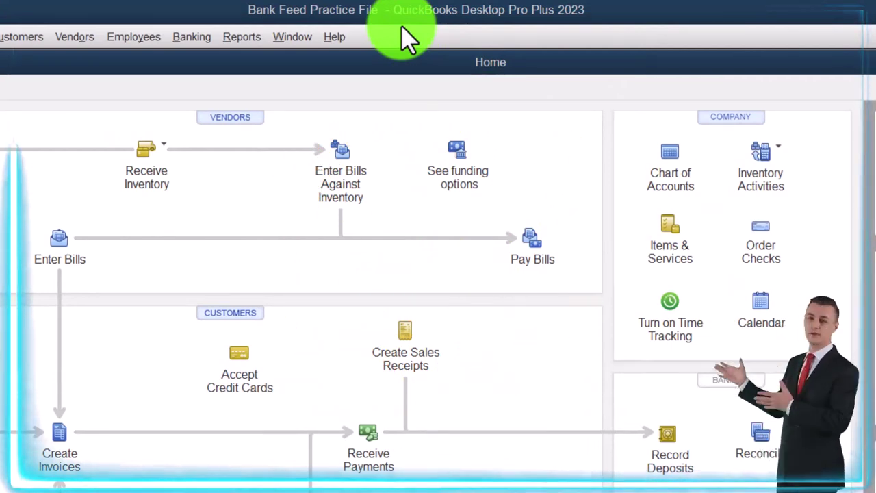
# - Open the standard Profit & Loss report from the Company & Financial reports
pyautogui.click(84, 38)
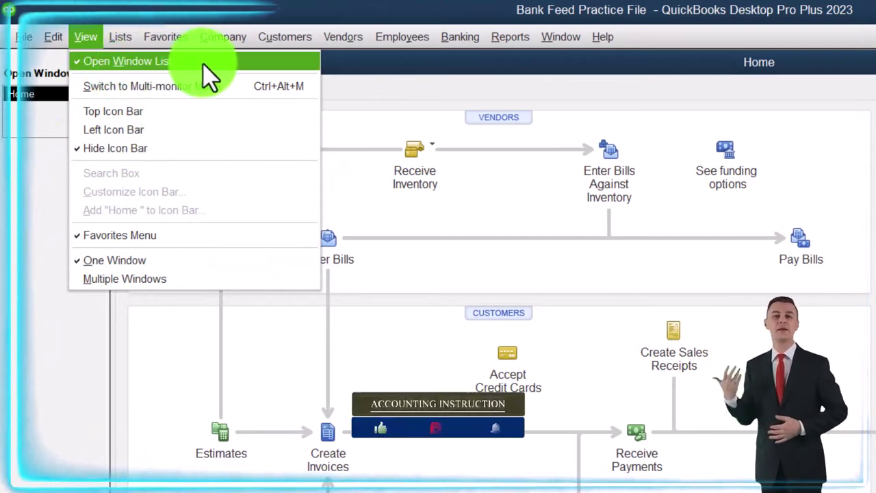
pyautogui.click(27, 180)
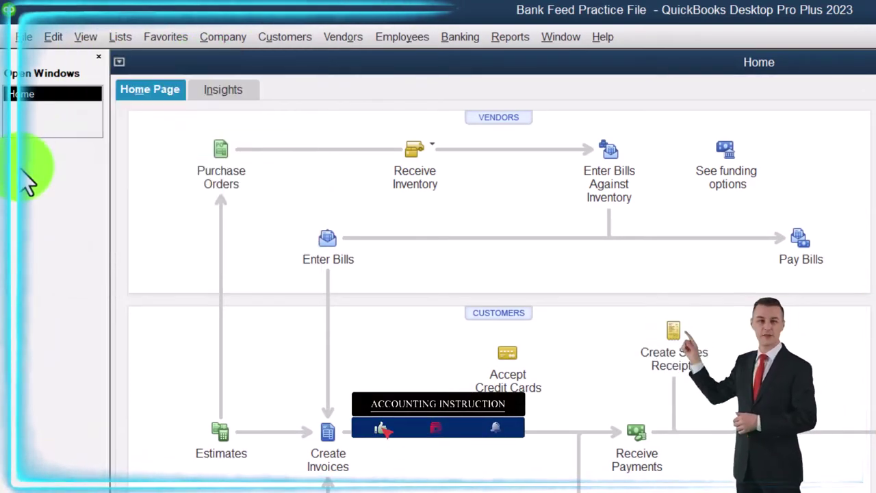
pyautogui.click(510, 37)
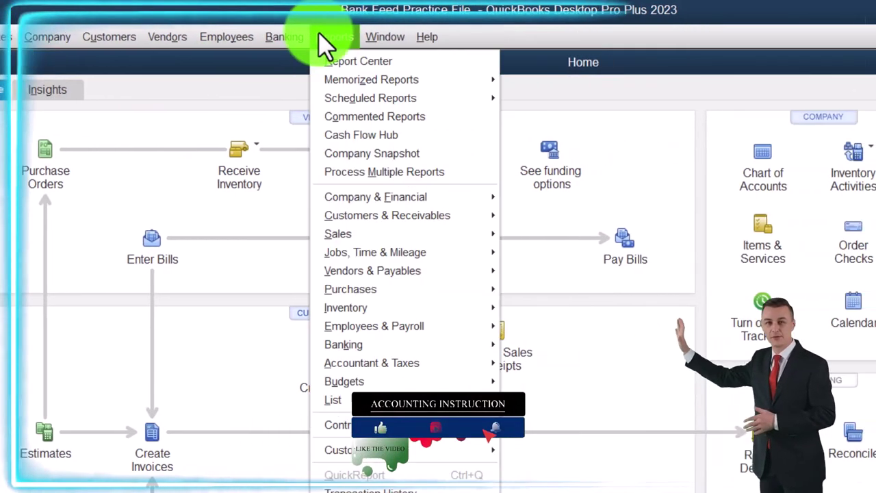
pyautogui.moveTo(342, 196)
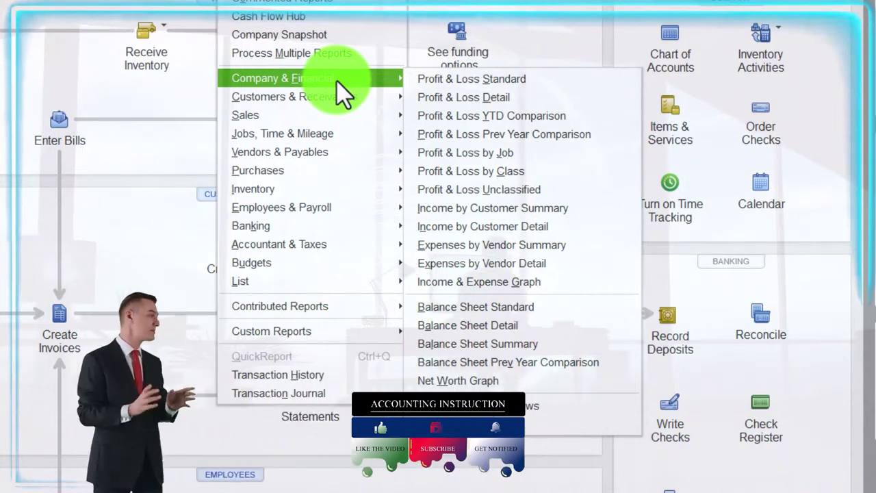
pyautogui.click(551, 85)
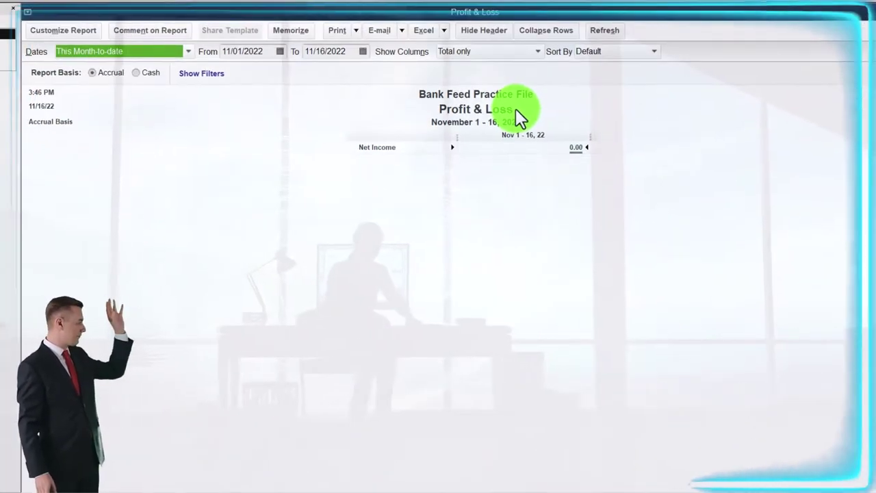
# - Set the report period from 01/01/2022 to 12/31/2022
pyautogui.write('0')
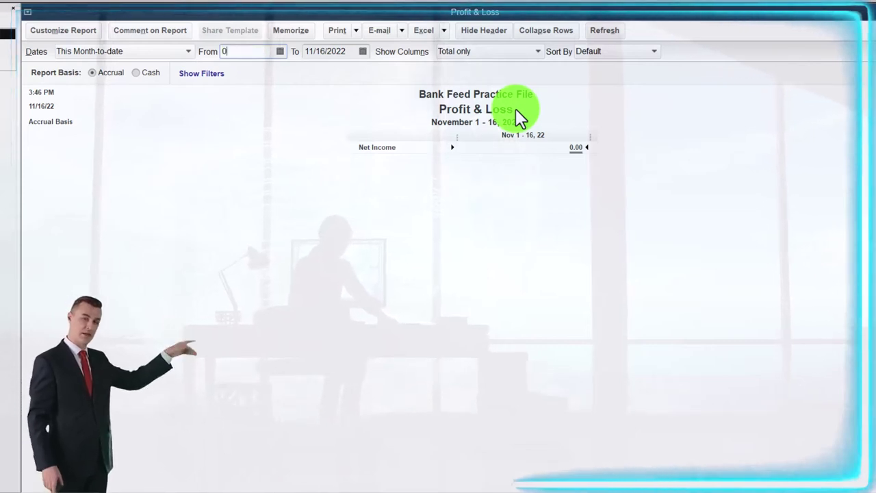
pyautogui.write('1/01/202')
pyautogui.press('Tab')
pyautogui.write('12')
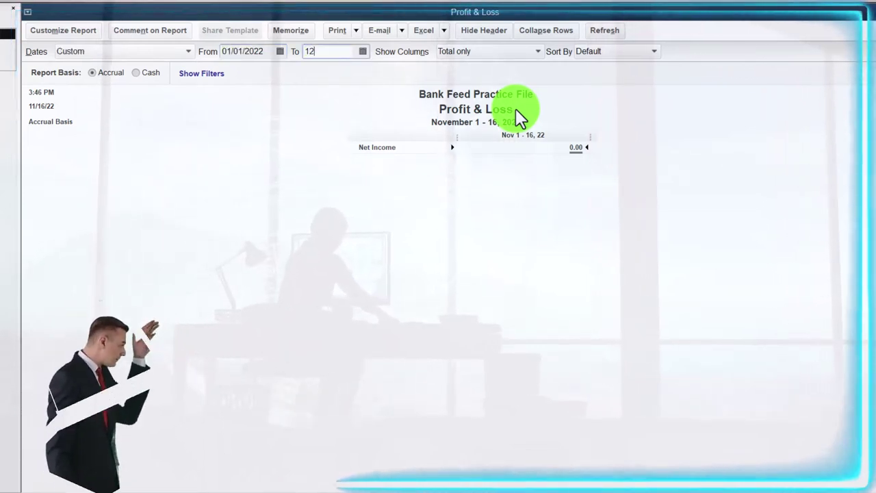
pyautogui.write('31222')
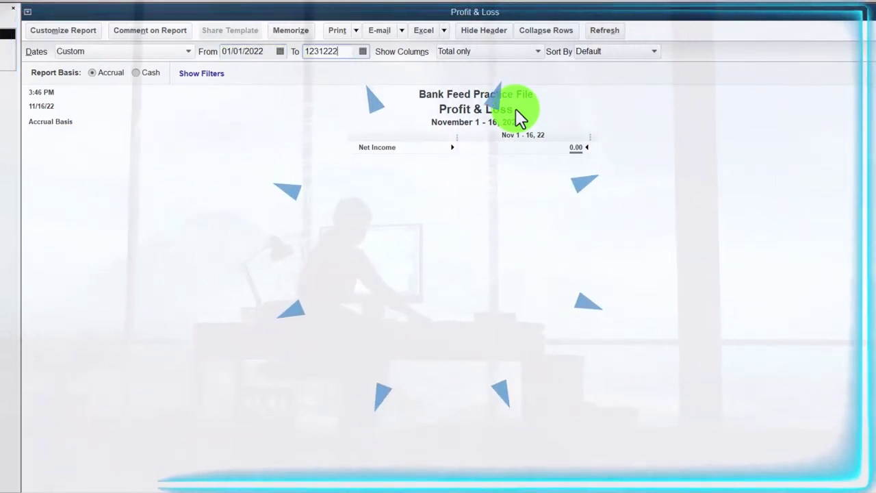
pyautogui.press('Tab')
pyautogui.click(440, 254)
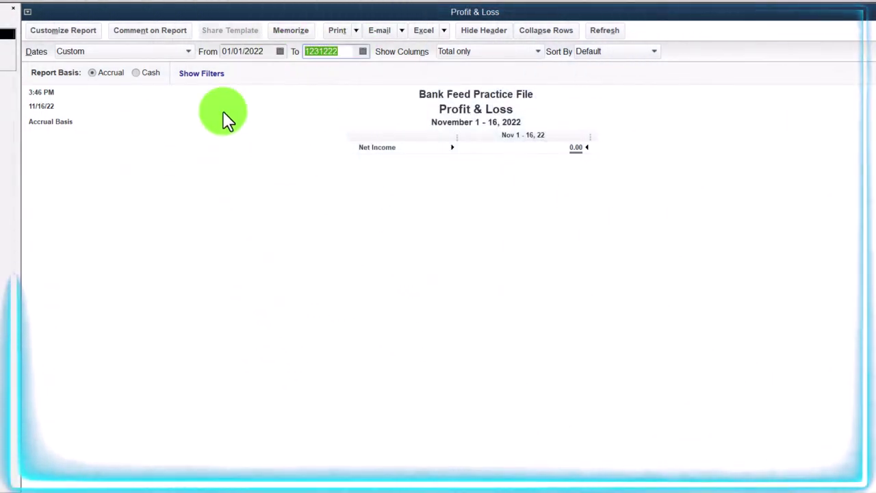
pyautogui.write('123122')
pyautogui.press('Tab')
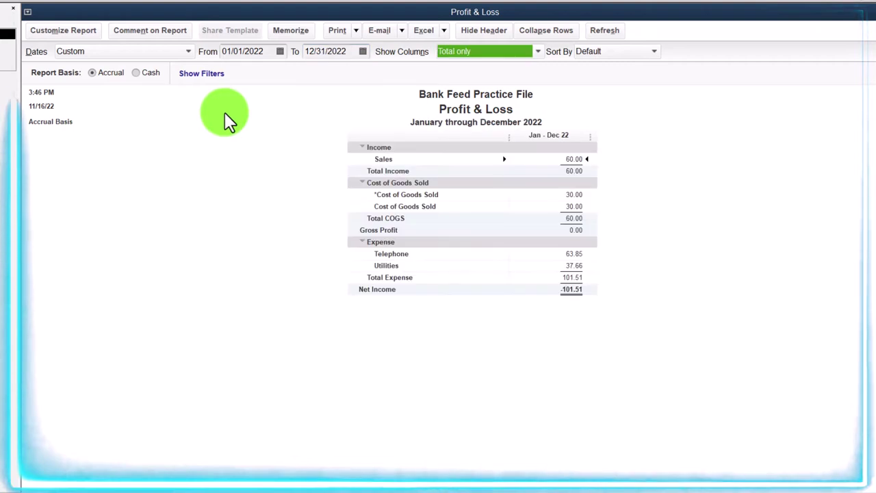
# - Enlarge the Profit & Loss report fonts to size 14, applying to all related fonts
pyautogui.click(87, 32)
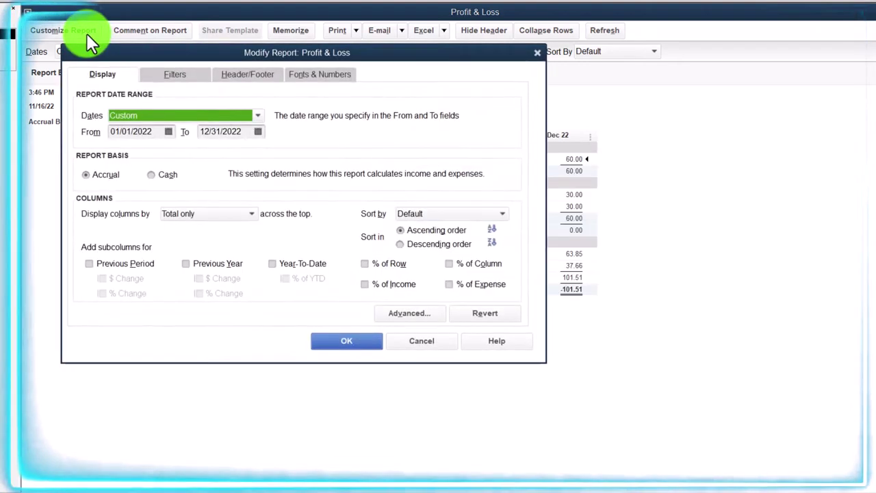
pyautogui.click(312, 77)
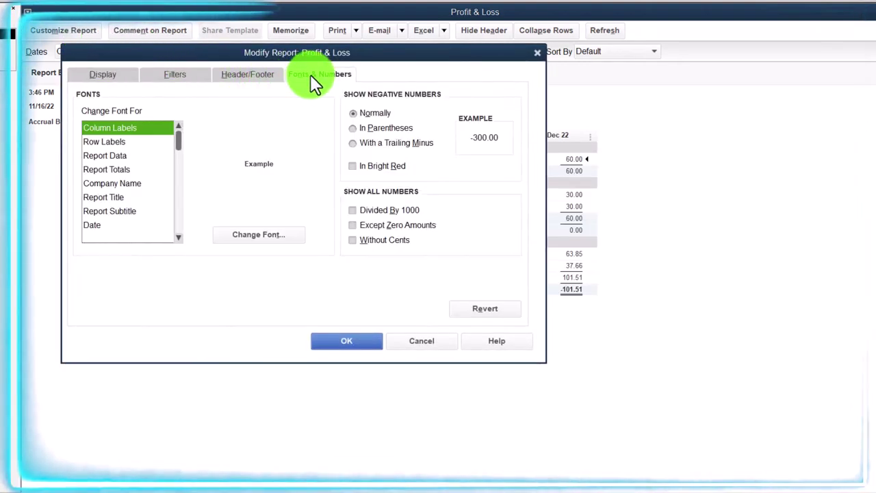
pyautogui.click(290, 234)
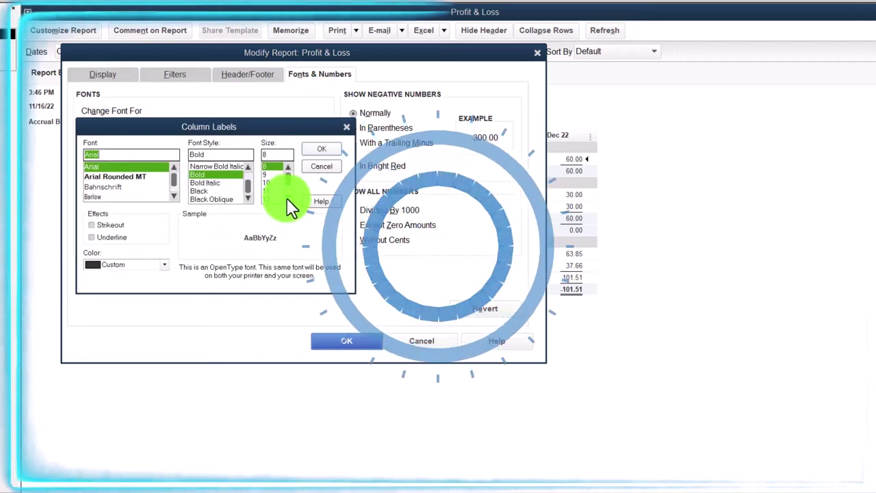
pyautogui.click(286, 198)
pyautogui.click(276, 199)
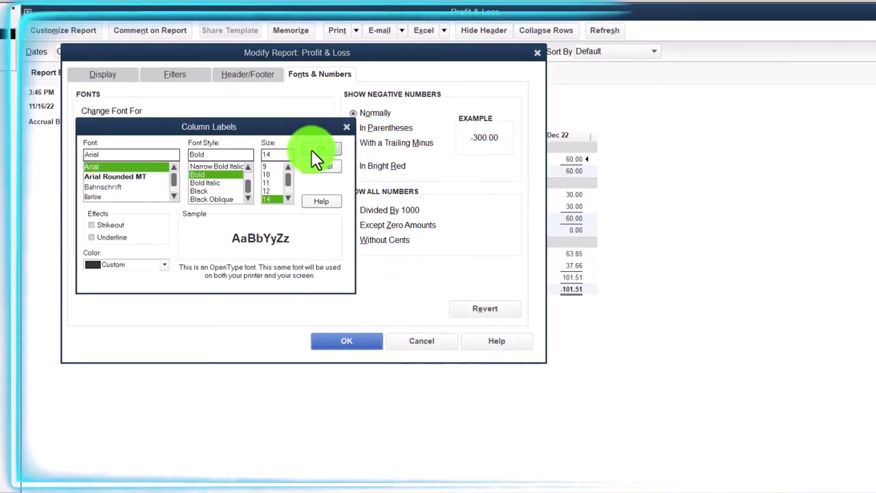
pyautogui.click(312, 149)
pyautogui.click(373, 136)
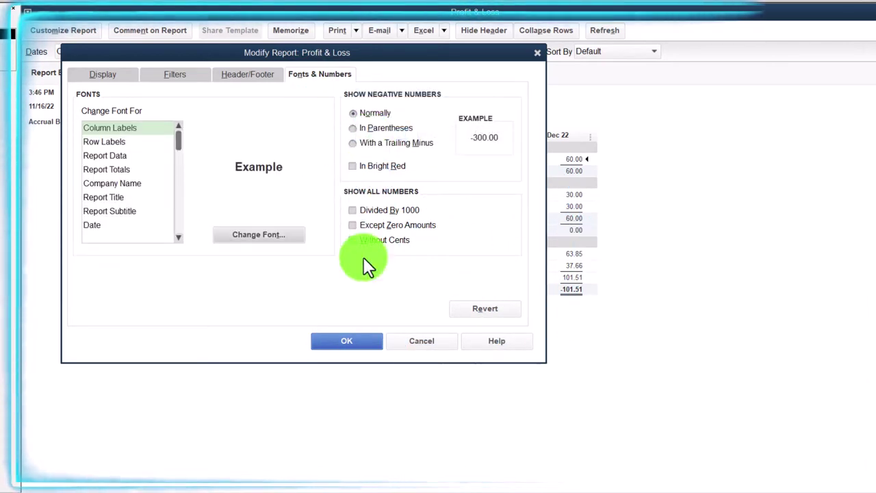
pyautogui.click(351, 341)
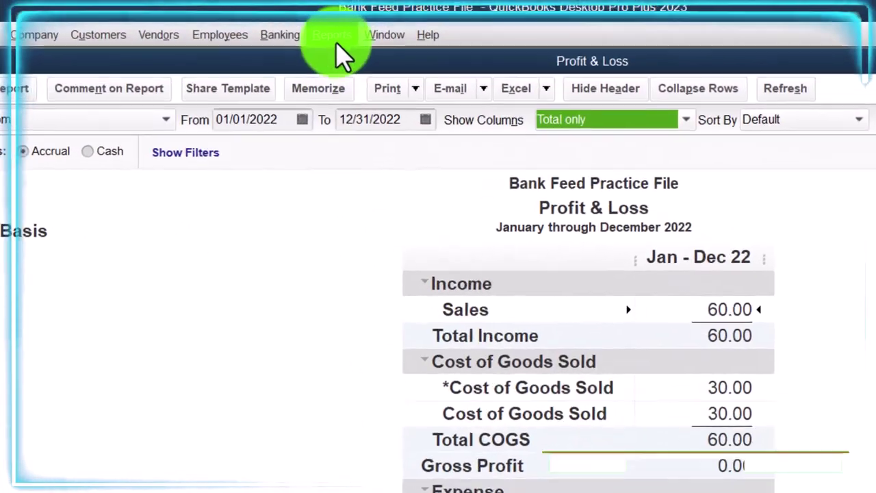
# - Open the standard Balance Sheet report
pyautogui.click(332, 35)
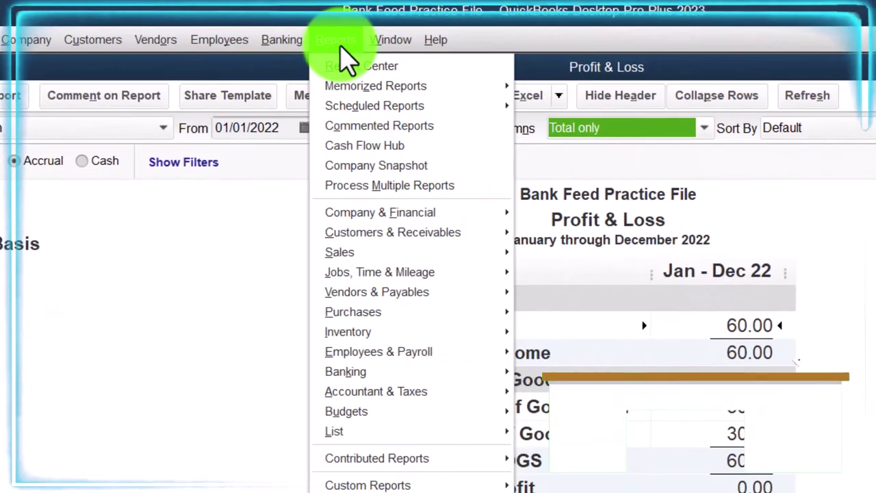
pyautogui.moveTo(375, 216)
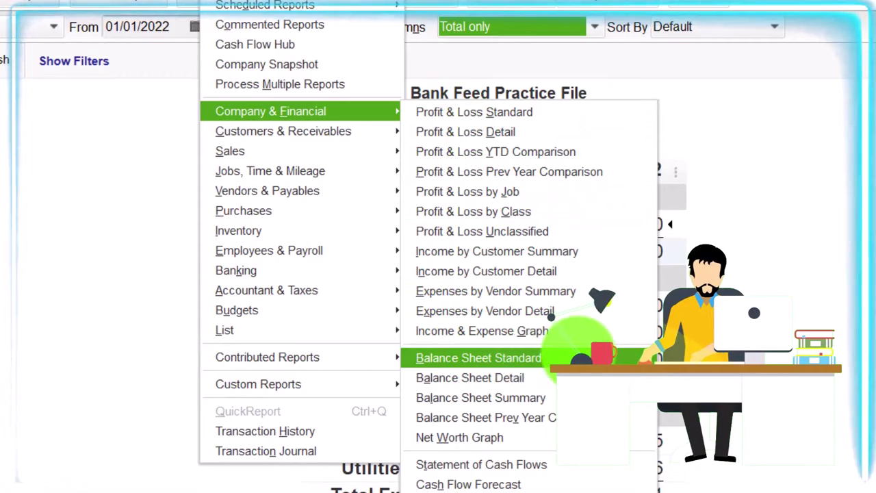
pyautogui.click(561, 356)
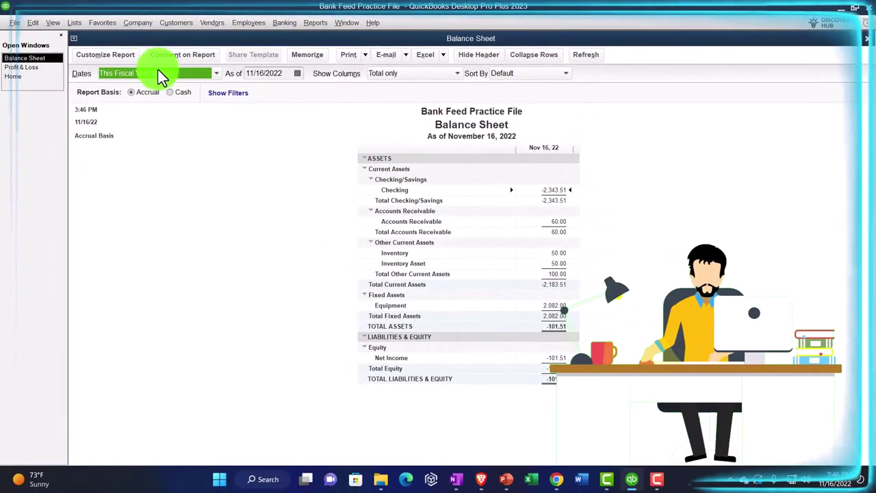
# - Set the Balance Sheet dates from 01/01/2022 to 12/31/2022
pyautogui.click(128, 59)
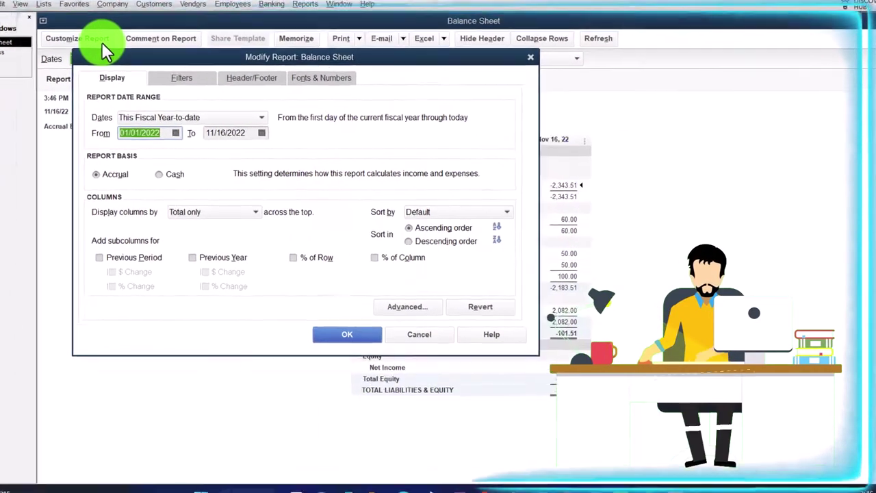
pyautogui.write('01/01/2022')
pyautogui.press('Tab')
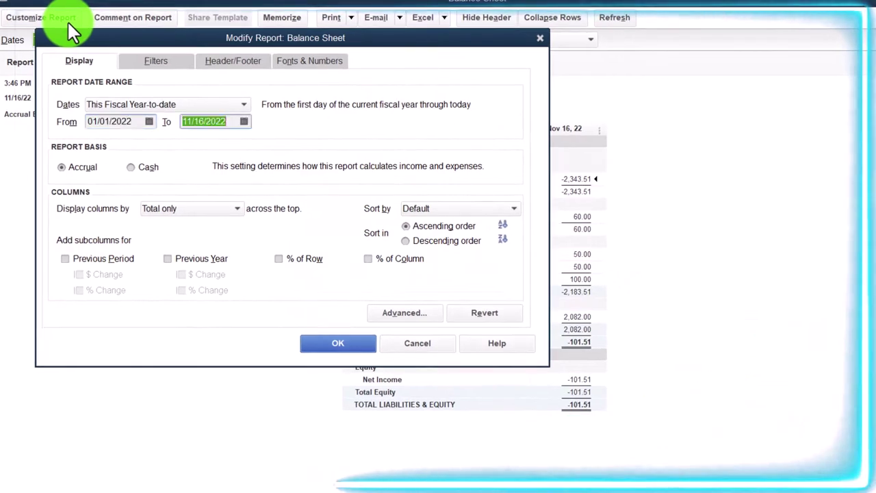
pyautogui.write('12/31/202')
pyautogui.press('Tab')
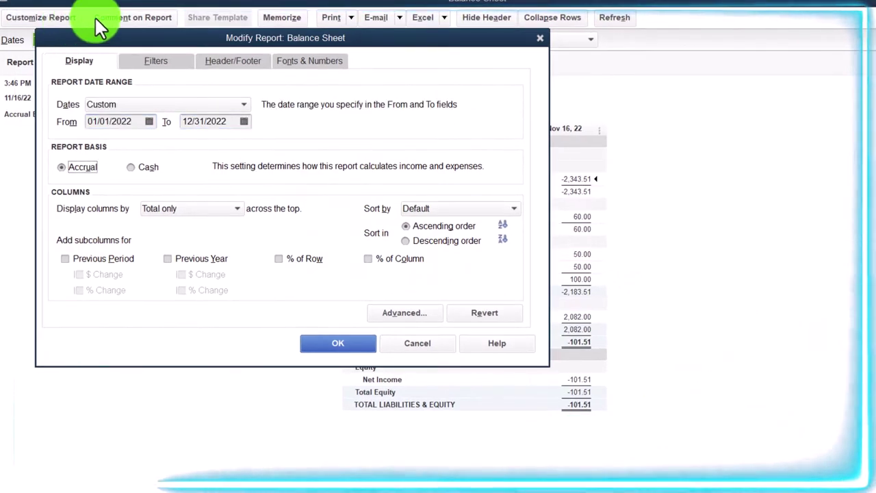
# - Change the Balance Sheet fonts to size 14, applying to all related fonts
pyautogui.click(329, 57)
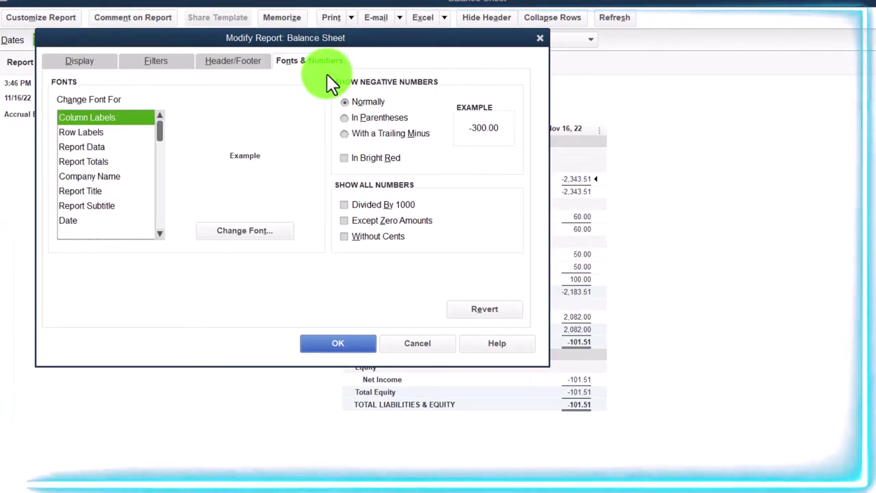
pyautogui.click(290, 231)
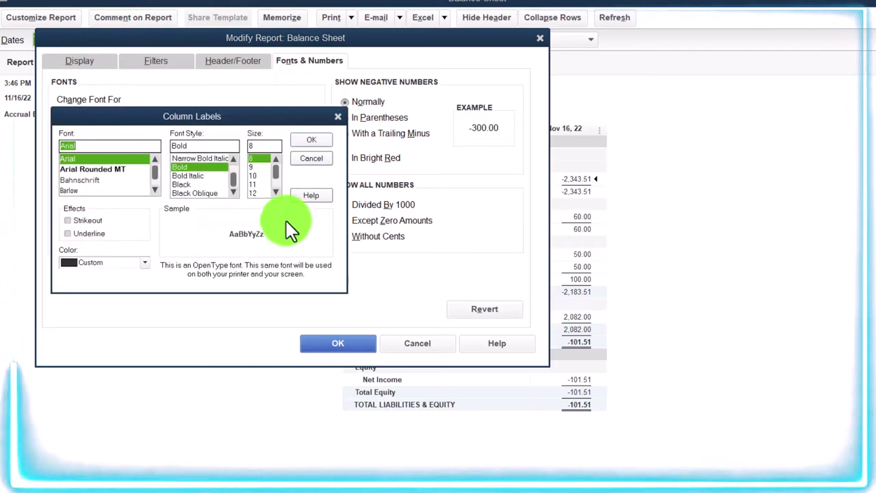
pyautogui.click(261, 194)
pyautogui.click(302, 141)
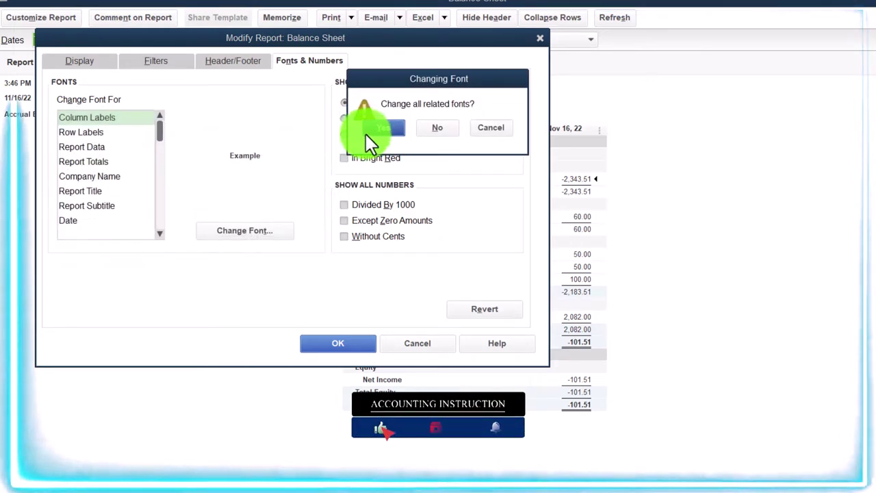
pyautogui.click(367, 132)
pyautogui.click(343, 341)
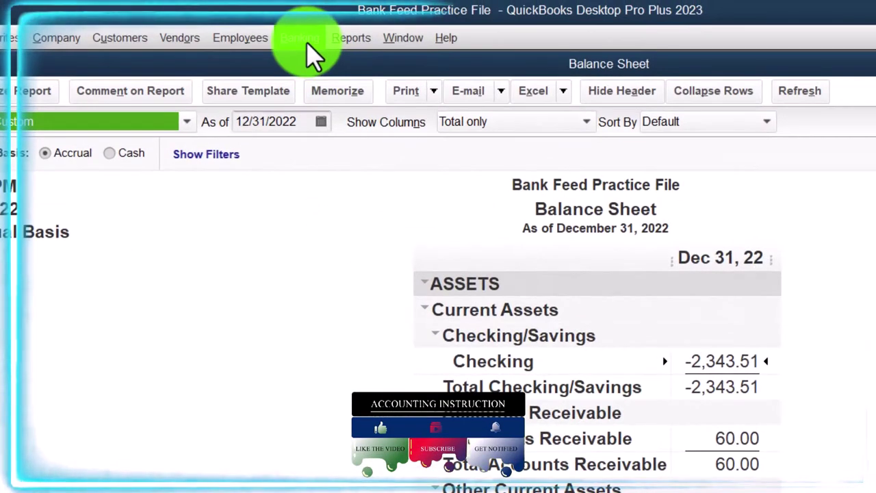
# - In the Bank Feeds Center, list the Checking account's unrecognized transactions sorted by Downloaded as
pyautogui.click(305, 40)
pyautogui.moveTo(352, 209)
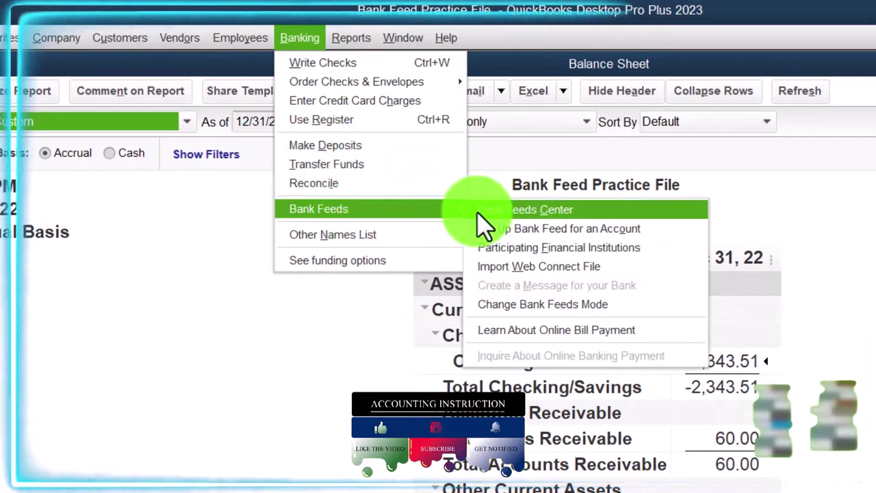
pyautogui.click(590, 211)
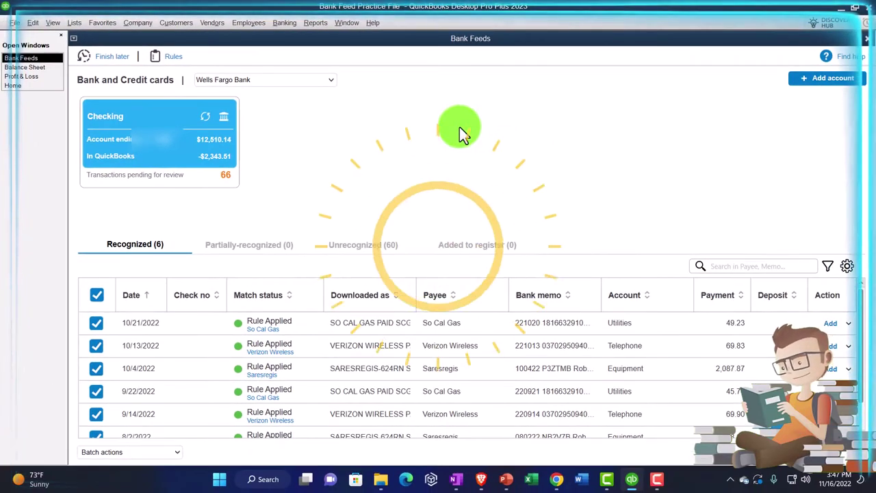
pyautogui.click(379, 245)
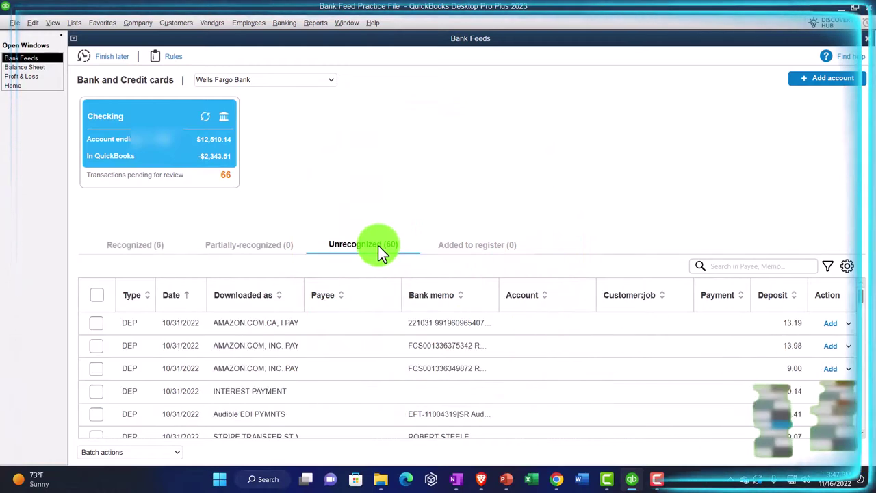
pyautogui.click(240, 299)
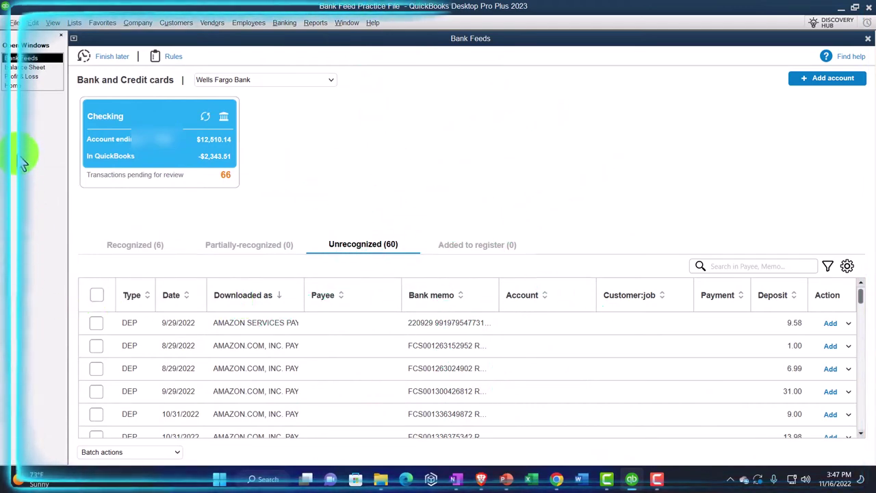
# - Return to the Balance Sheet as of December 31, 2022
pyautogui.click(24, 68)
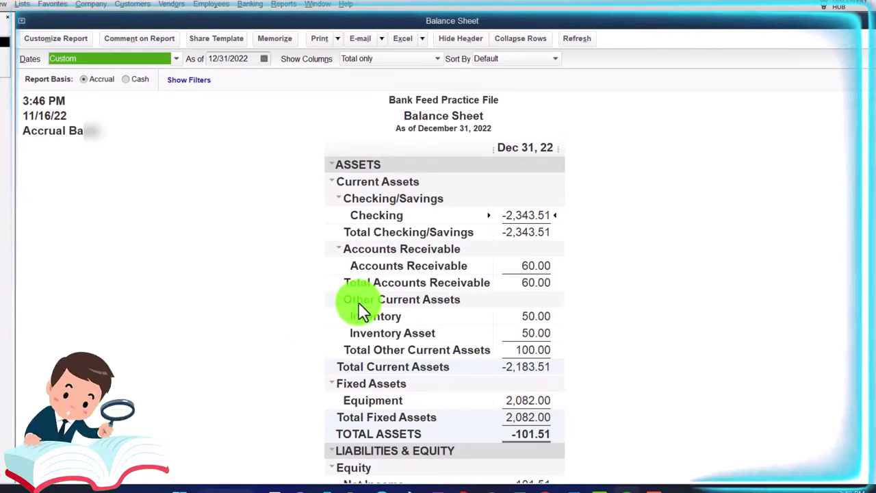
pyautogui.click(518, 216)
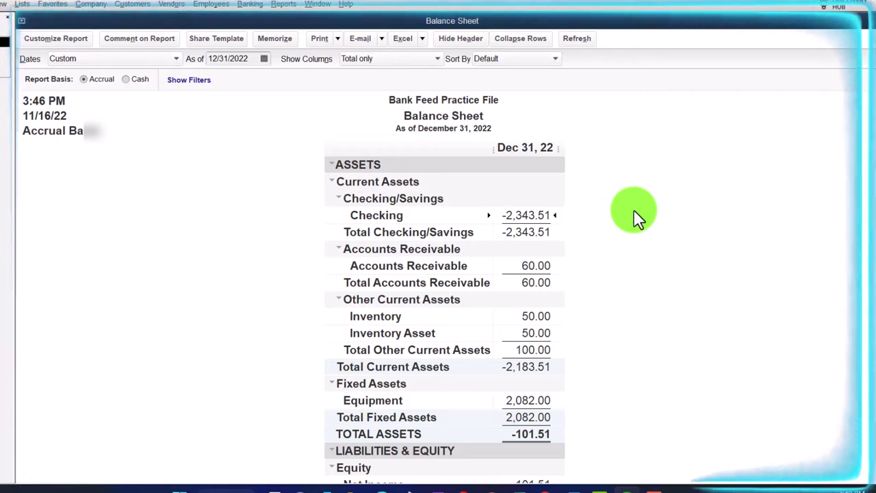
pyautogui.scroll(-1, 633, 212)
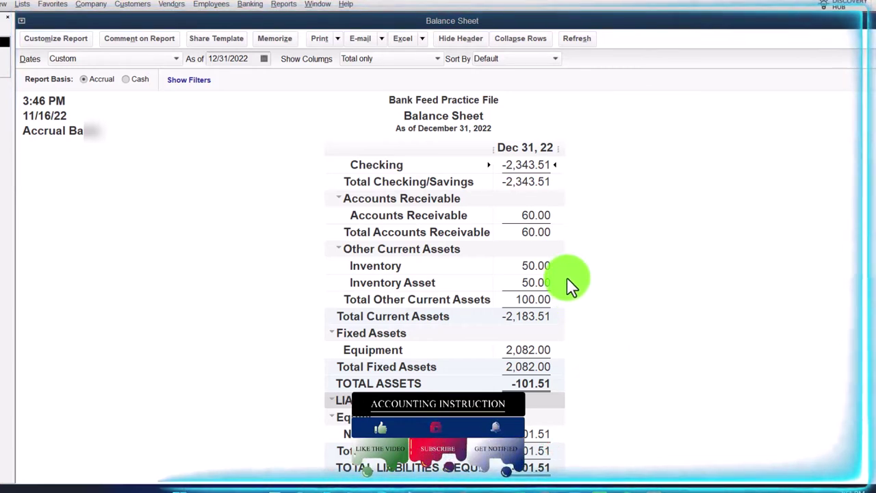
pyautogui.doubleClick(541, 184)
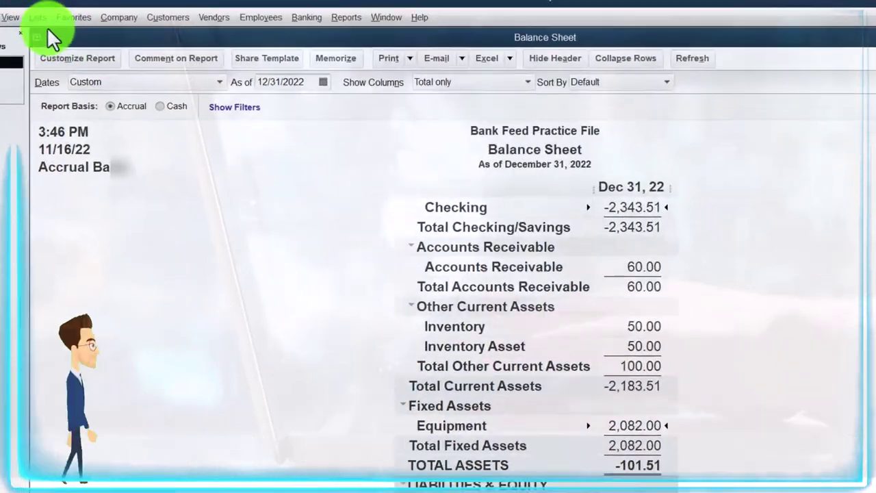
# - Create an Other Current Asset account named Investment in the Chart of Accounts
pyautogui.click(39, 18)
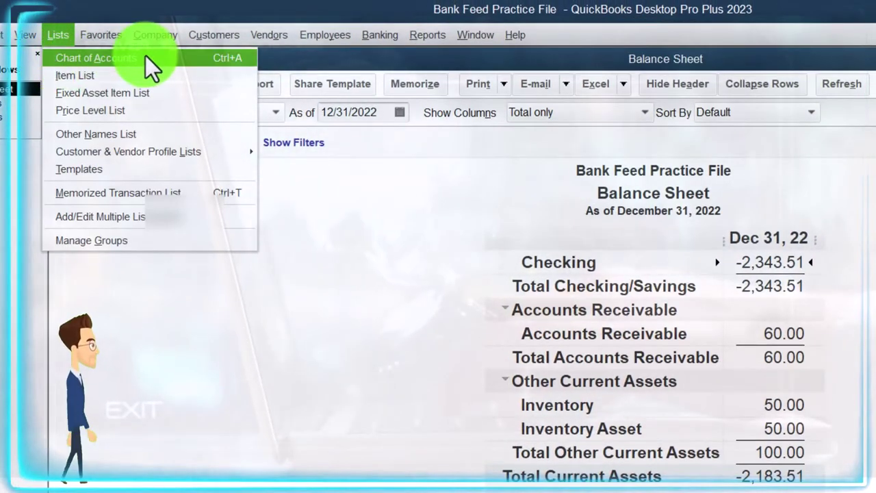
pyautogui.click(146, 56)
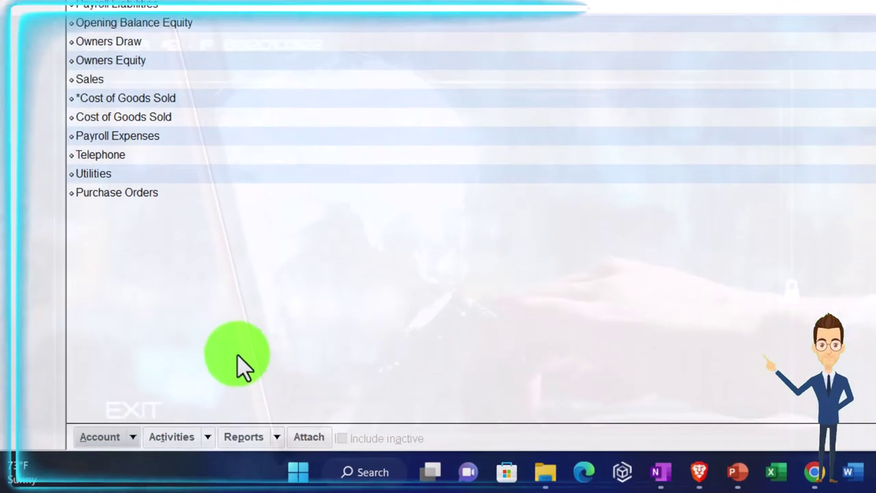
pyautogui.click(138, 439)
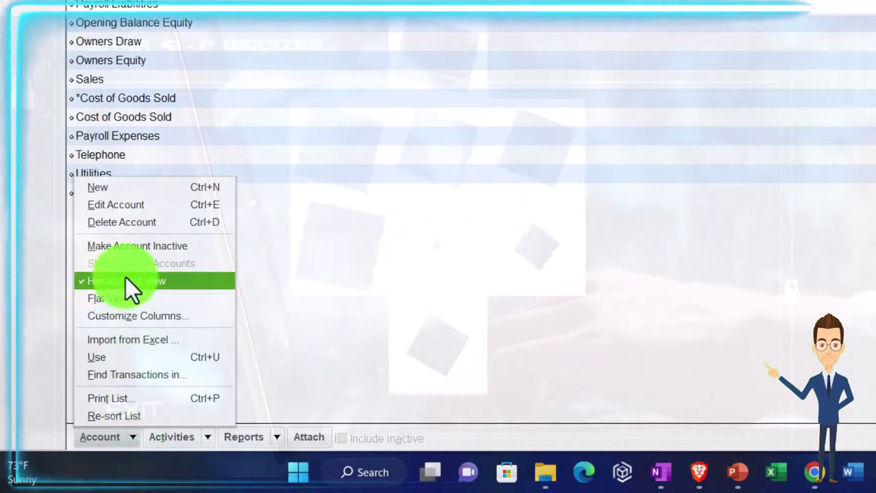
pyautogui.click(103, 190)
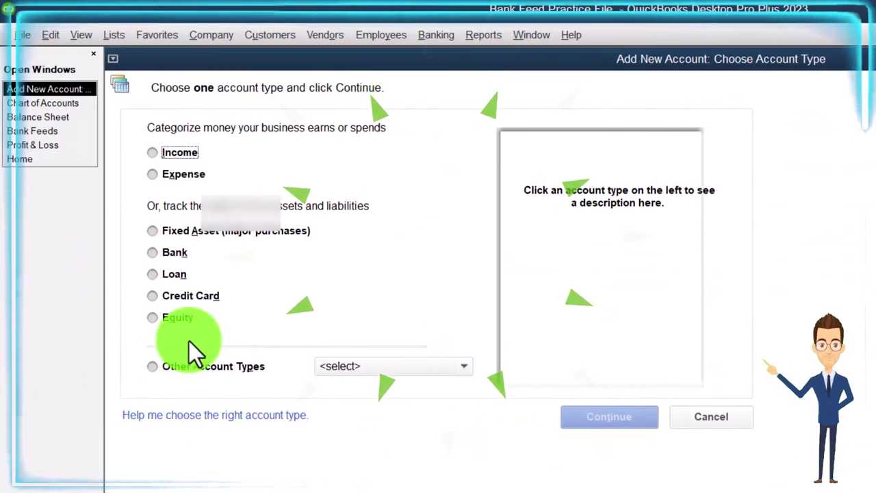
pyautogui.click(412, 367)
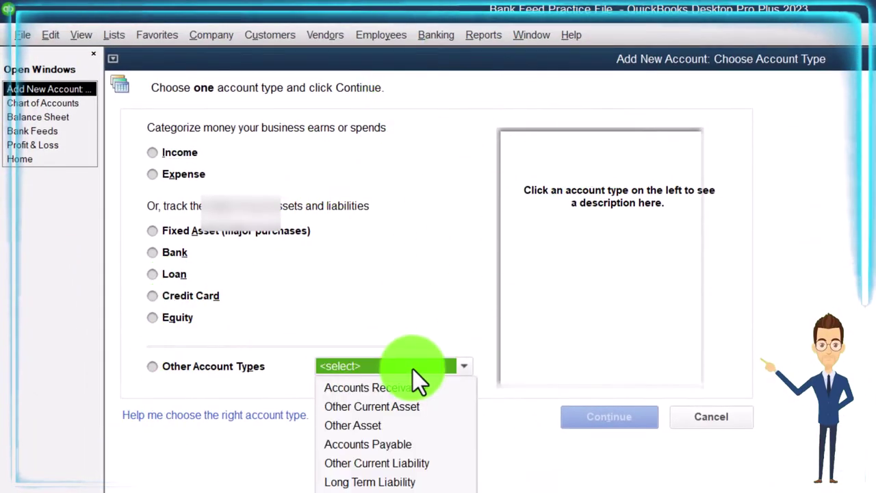
pyautogui.click(395, 409)
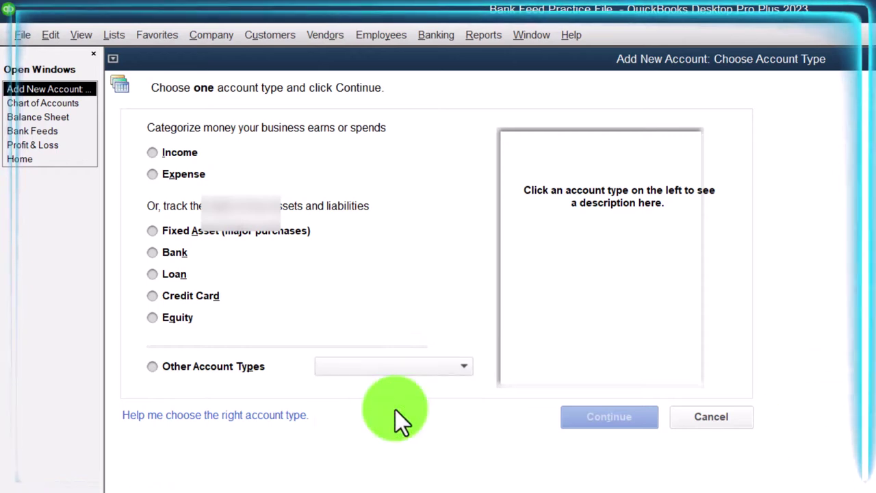
pyautogui.click(580, 420)
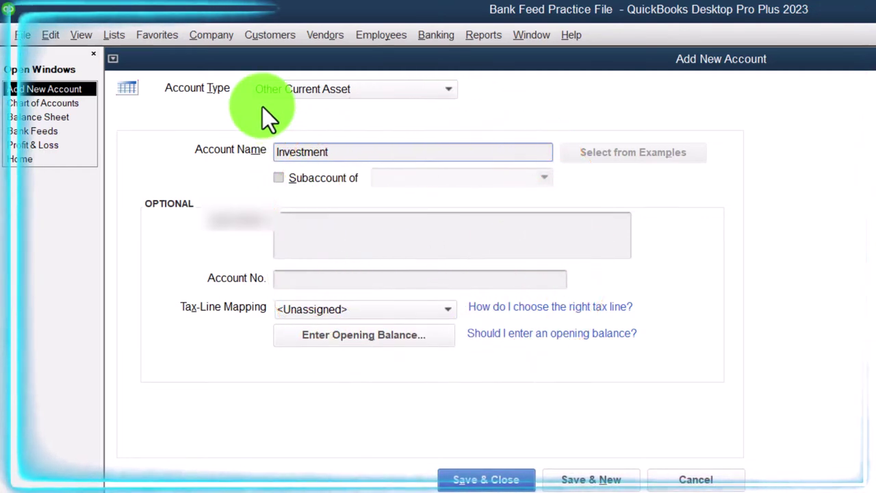
pyautogui.click(405, 92)
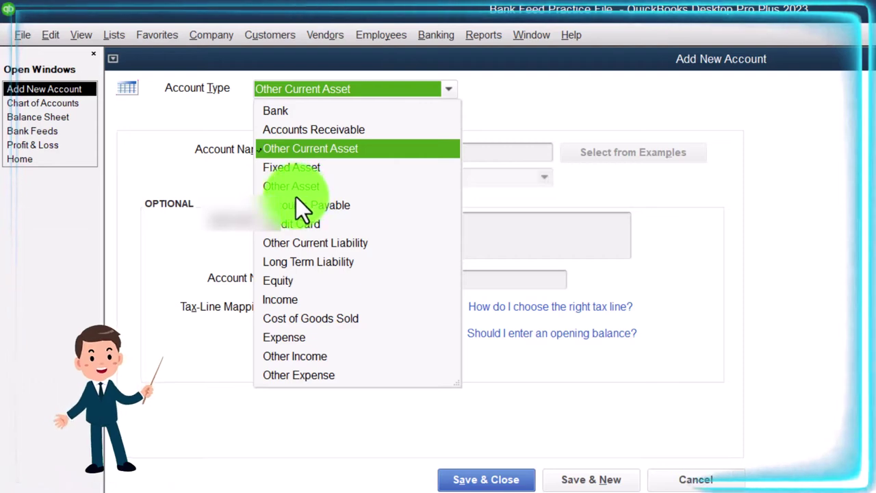
pyautogui.click(310, 148)
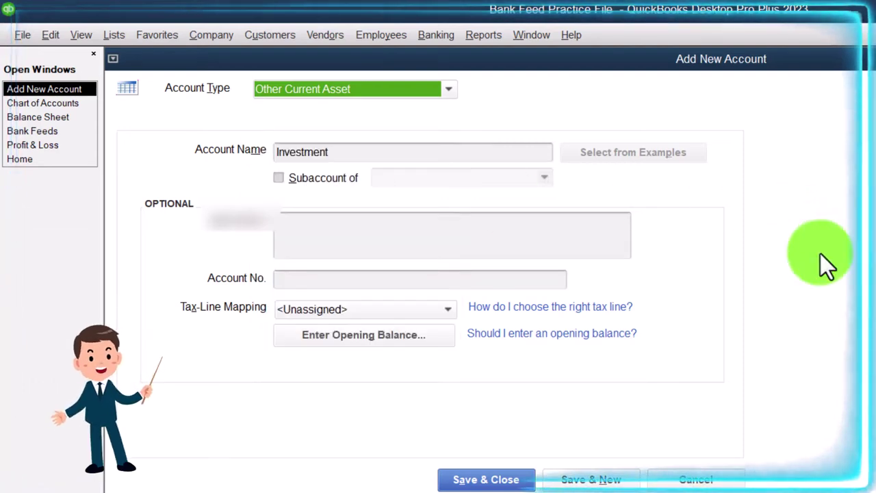
pyautogui.click(478, 483)
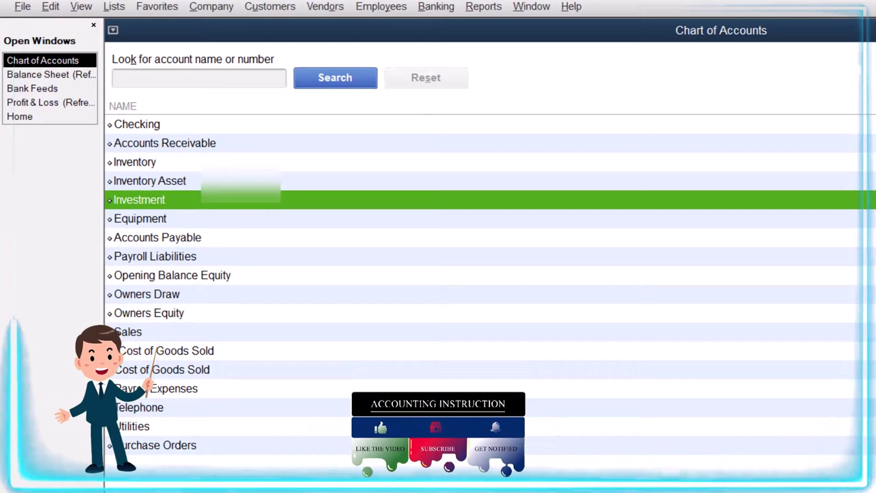
# - Start a new Other Current Asset account
pyautogui.click(172, 477)
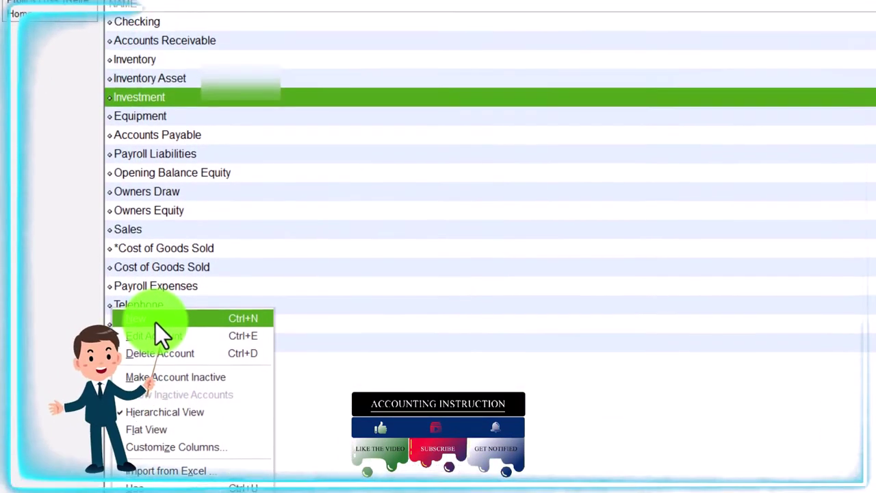
pyautogui.click(156, 187)
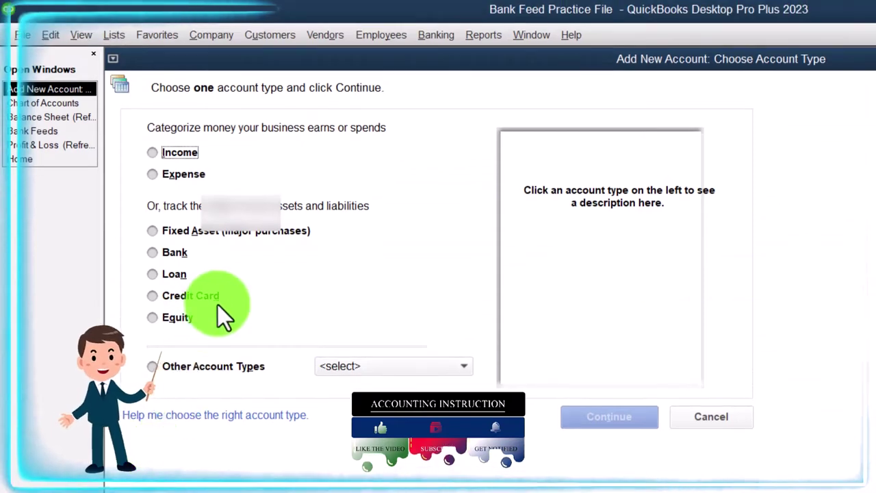
pyautogui.click(410, 357)
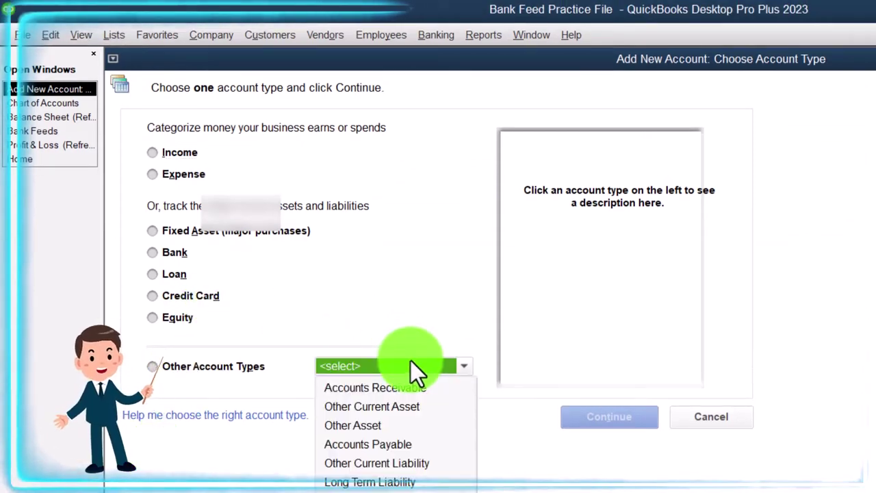
pyautogui.click(410, 402)
pyautogui.click(602, 416)
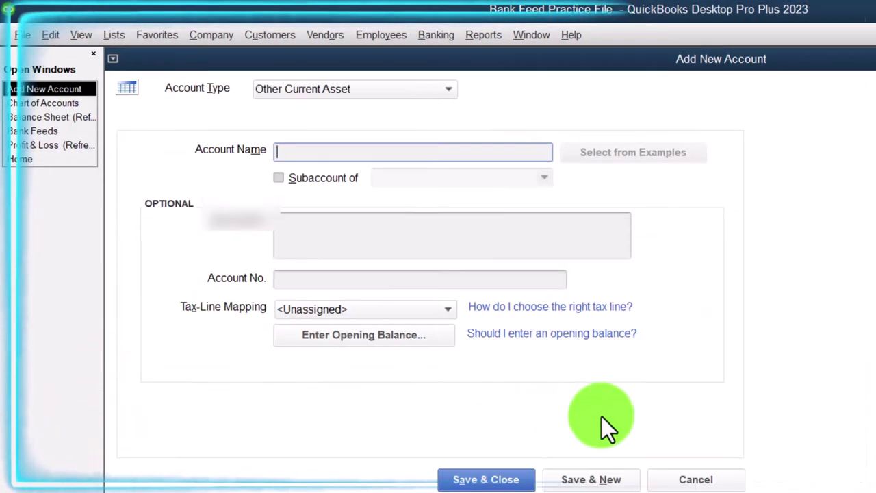
# - Name it B of A, make it a subaccount of Investment, and save
pyautogui.click(430, 230)
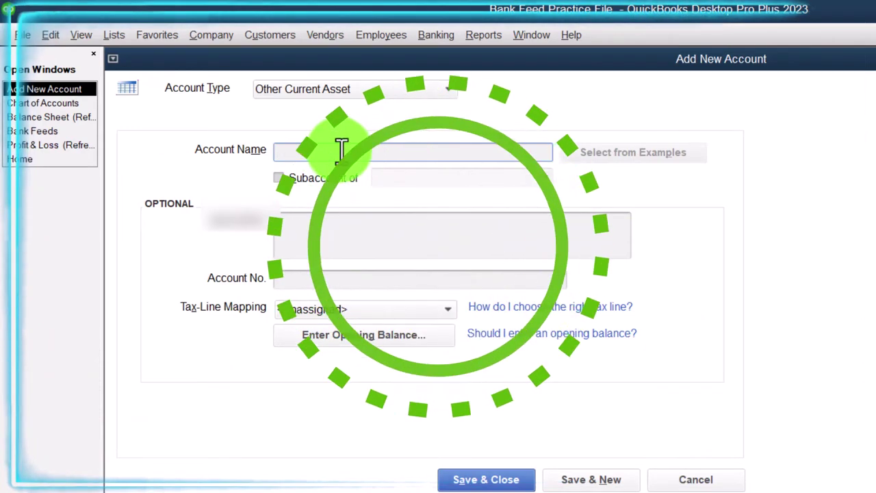
pyautogui.write('B')
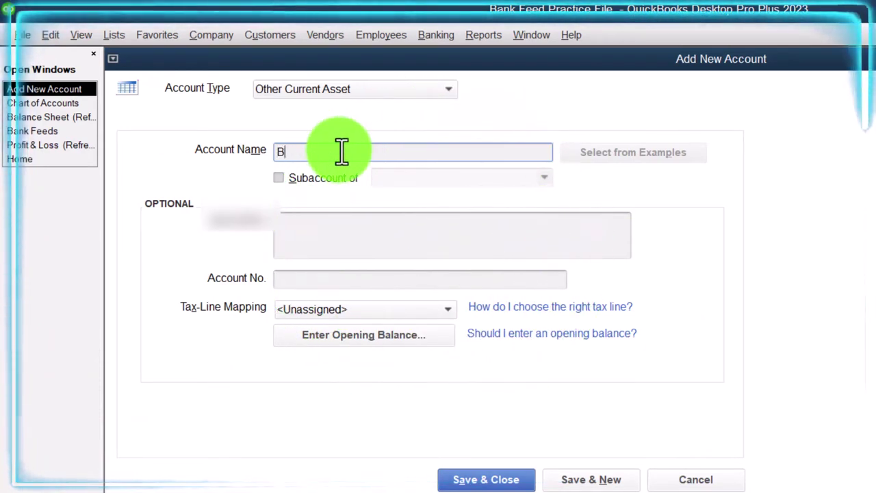
pyautogui.write(' of A')
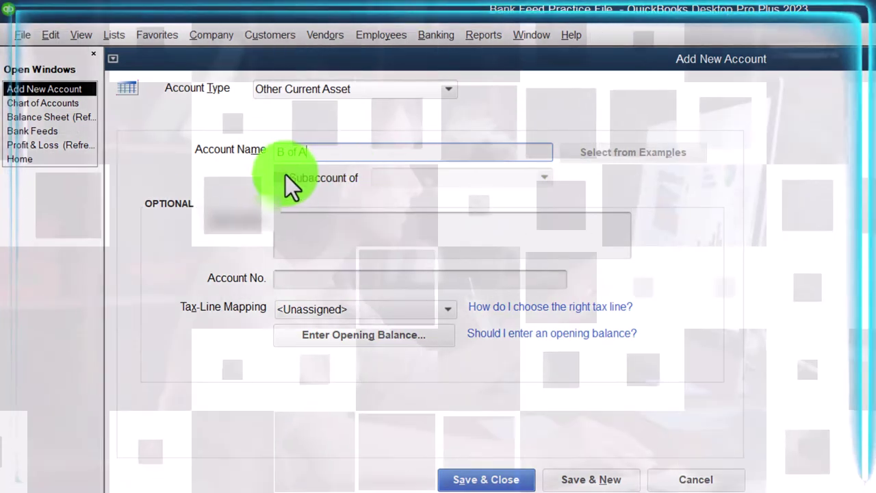
pyautogui.click(278, 177)
pyautogui.click(408, 178)
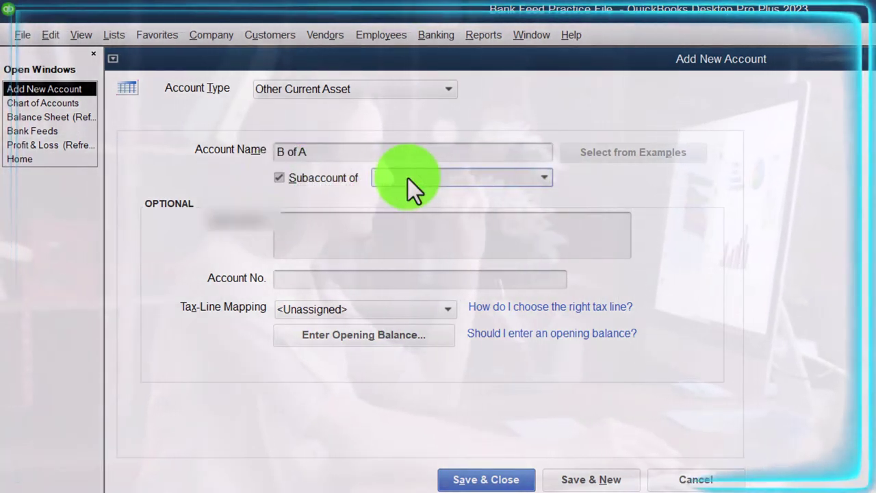
pyautogui.write('Inventory')
pyautogui.press('Tab')
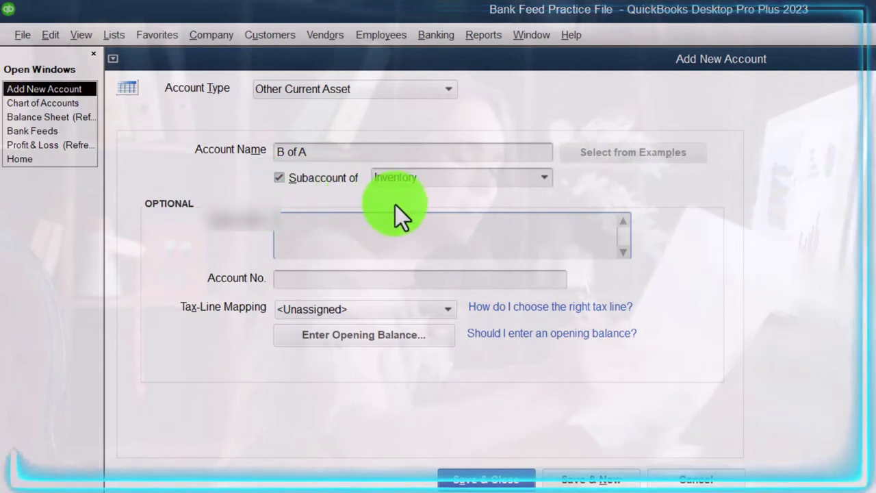
pyautogui.click(447, 181)
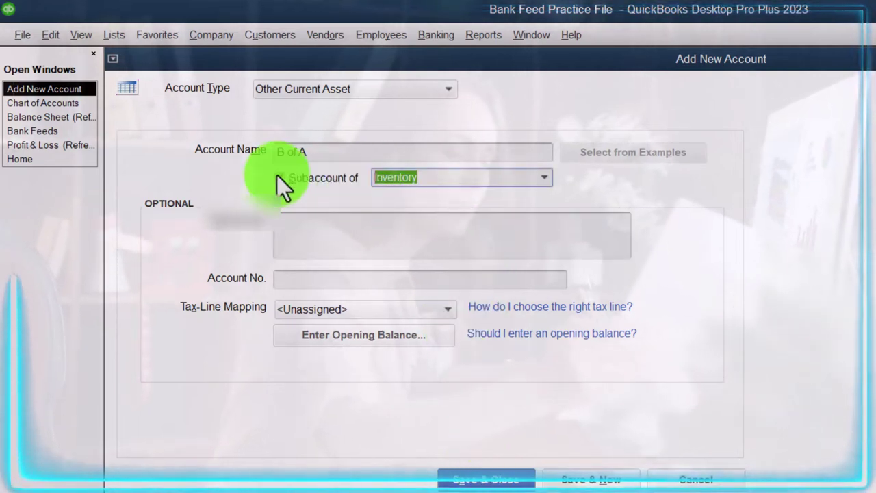
pyautogui.write('Investme')
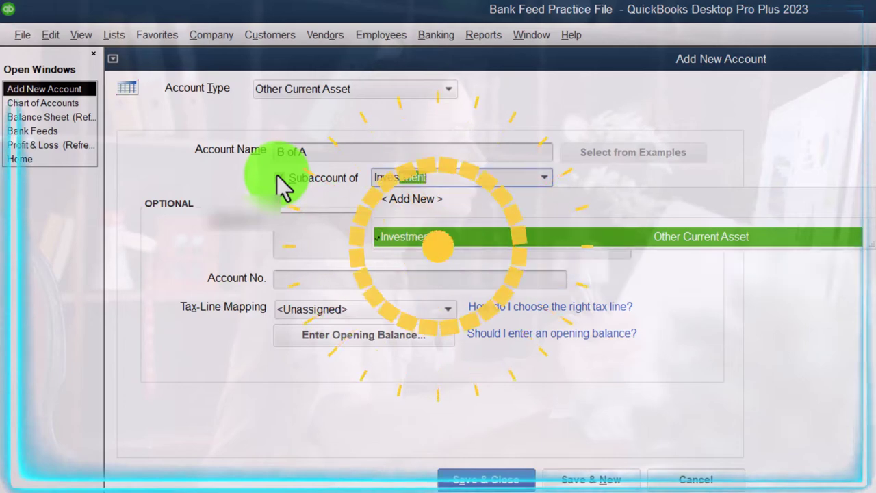
pyautogui.press('Tab')
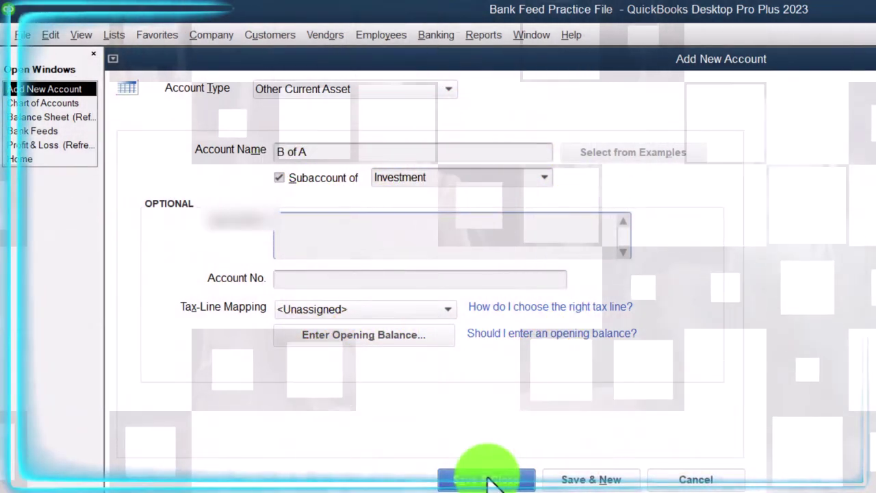
pyautogui.click(488, 479)
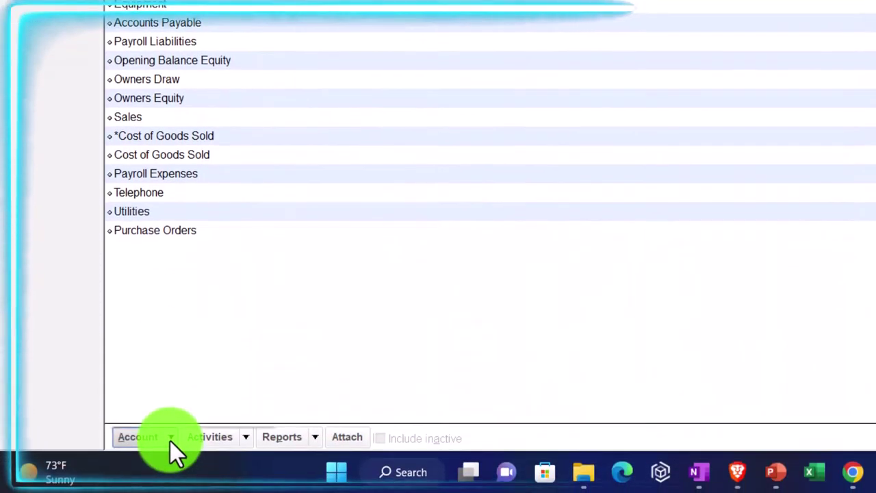
# - Add Primerica as an Other Current Asset subaccount under Investment and save it
pyautogui.click(170, 441)
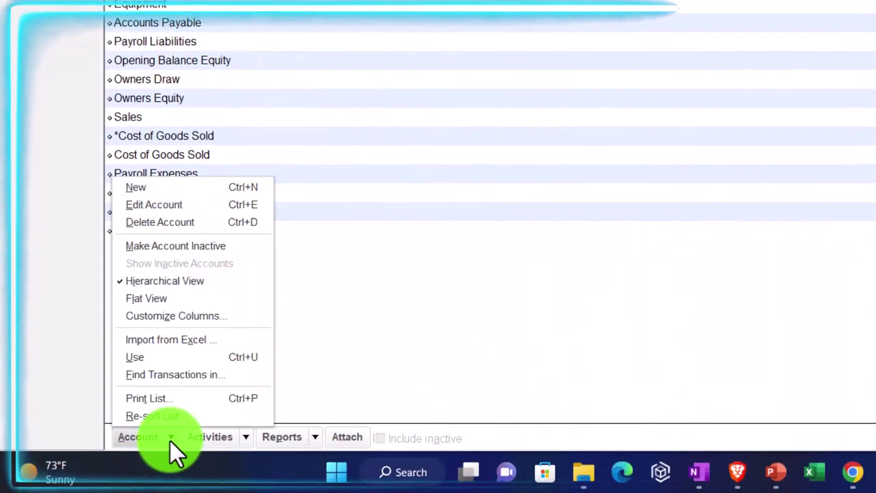
pyautogui.click(144, 190)
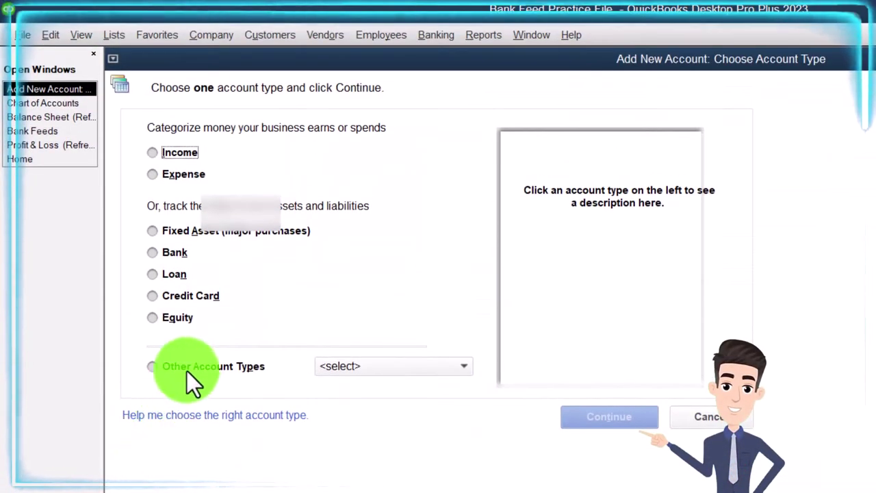
pyautogui.click(387, 367)
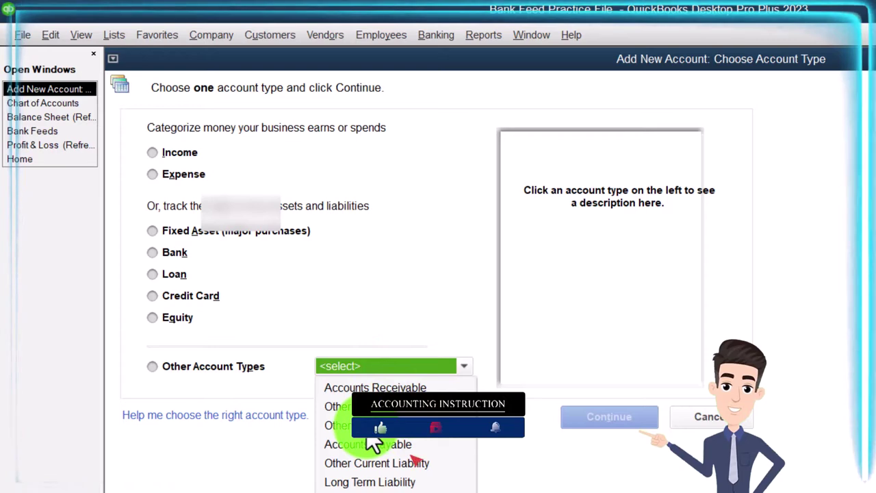
pyautogui.click(383, 408)
pyautogui.click(595, 408)
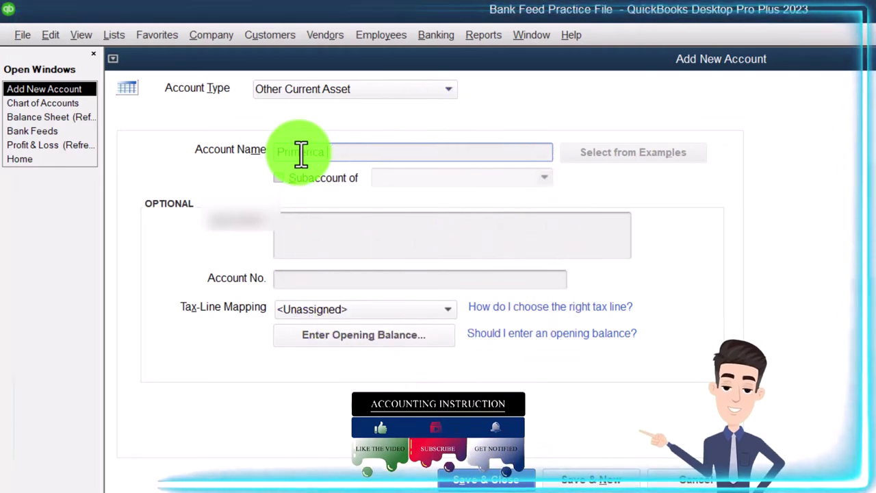
pyautogui.click(285, 181)
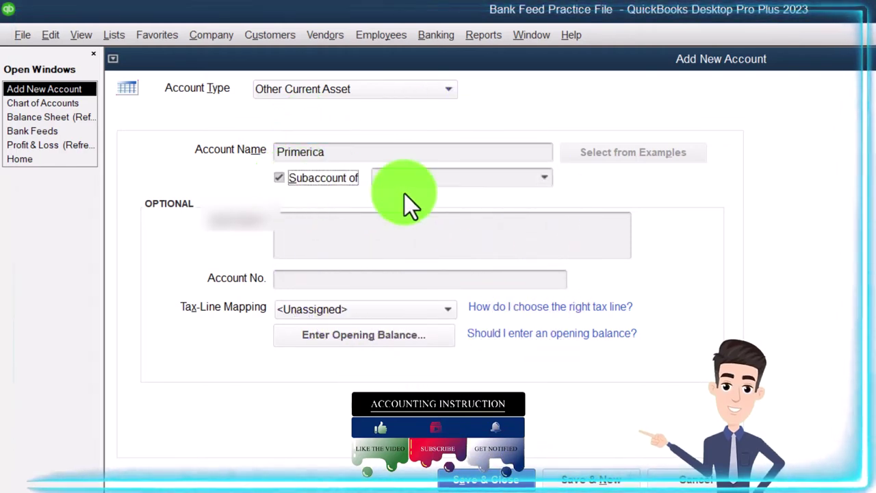
pyautogui.click(447, 184)
pyautogui.write('Investment')
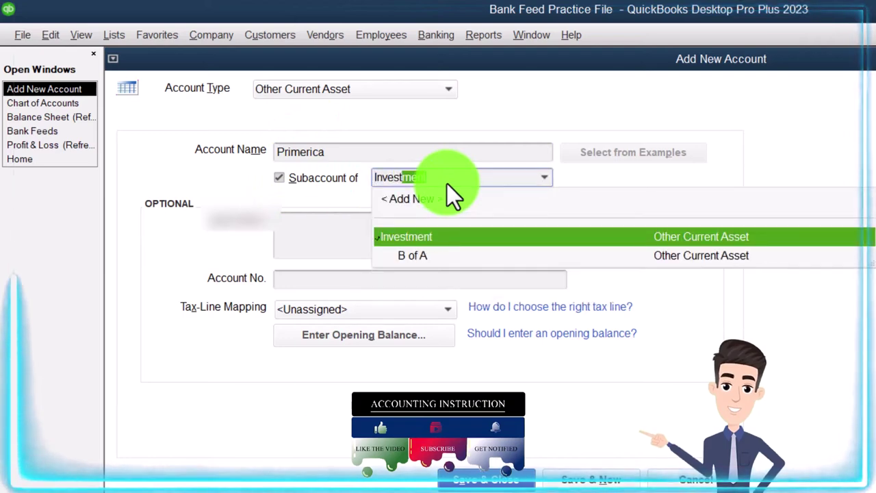
pyautogui.press('Tab')
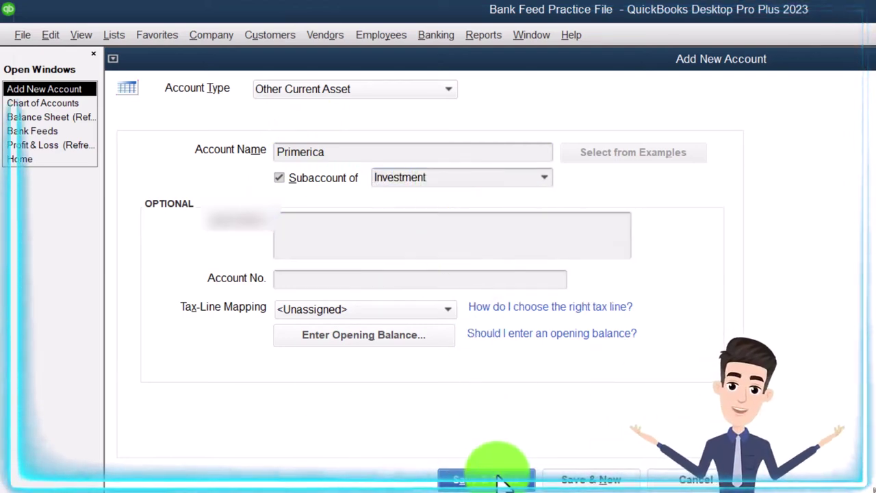
pyautogui.click(498, 477)
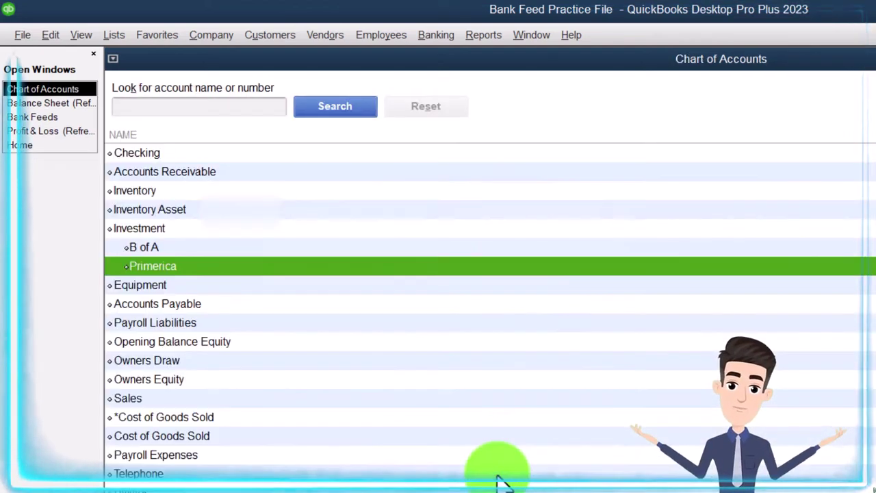
# - Open the Primerica register and date a new entry 12/31/2021
pyautogui.doubleClick(185, 269)
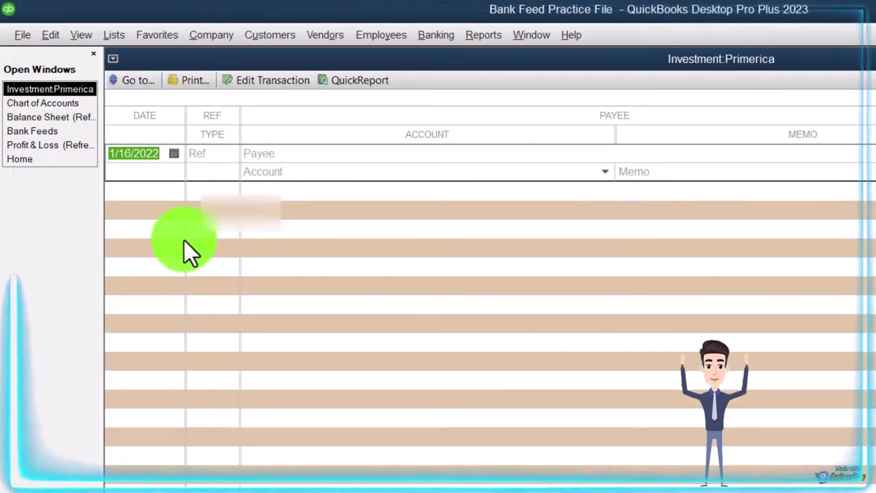
pyautogui.write('01')
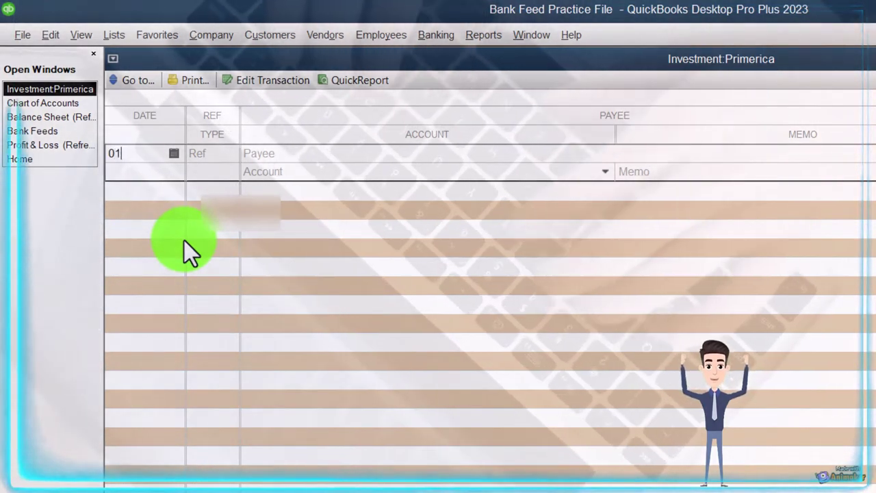
pyautogui.write('/01')
pyautogui.press('Tab')
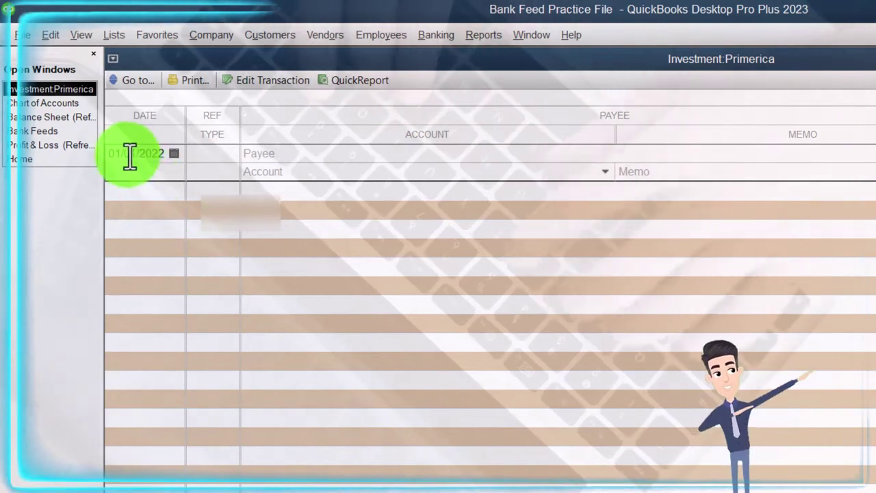
pyautogui.click(122, 153)
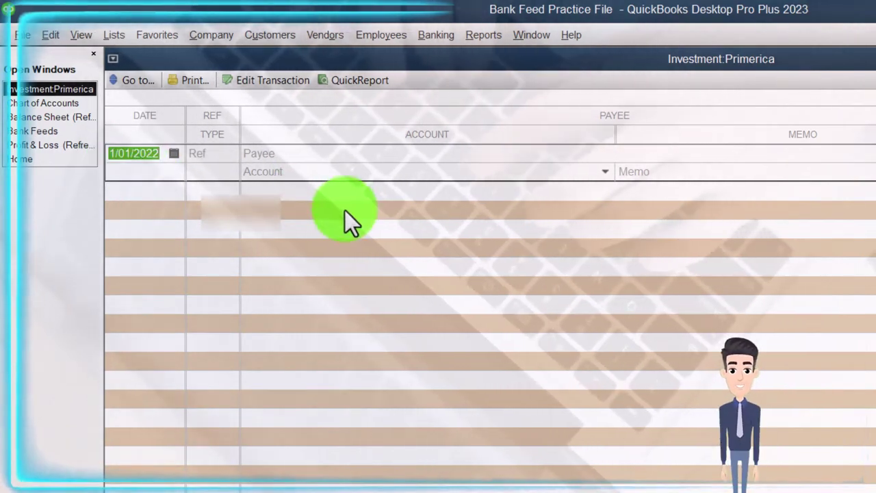
pyautogui.write('1')
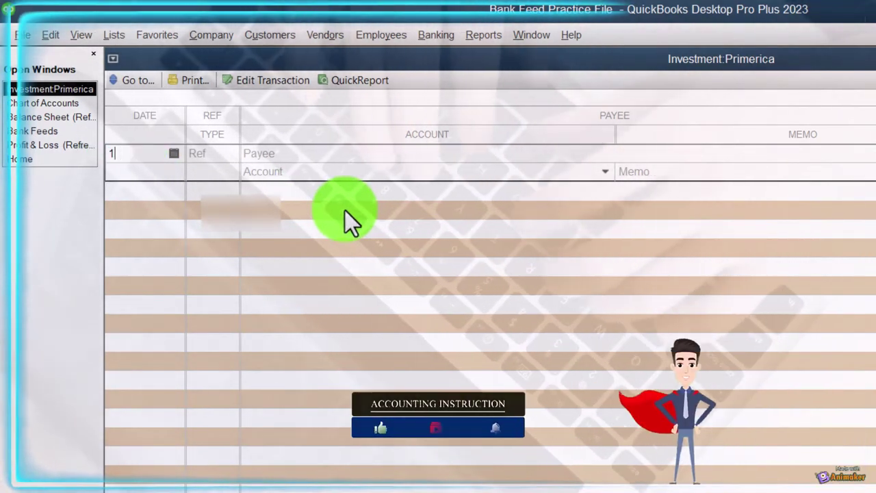
pyautogui.write('231')
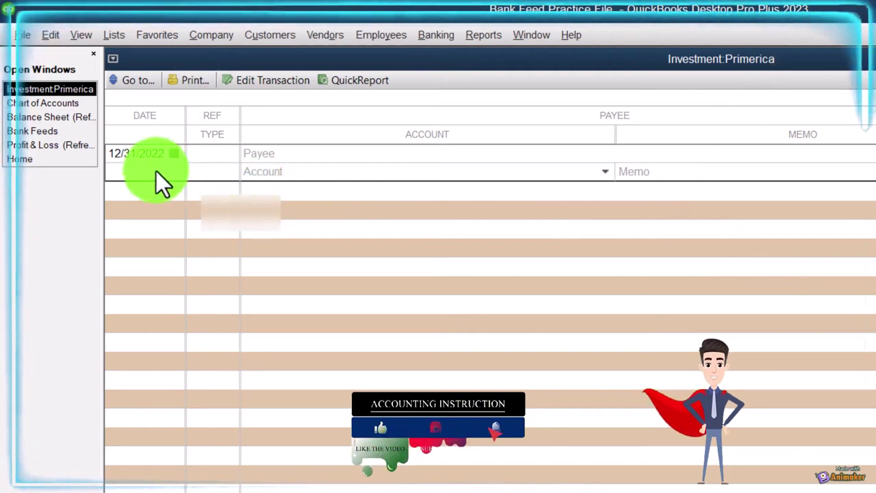
pyautogui.click(137, 168)
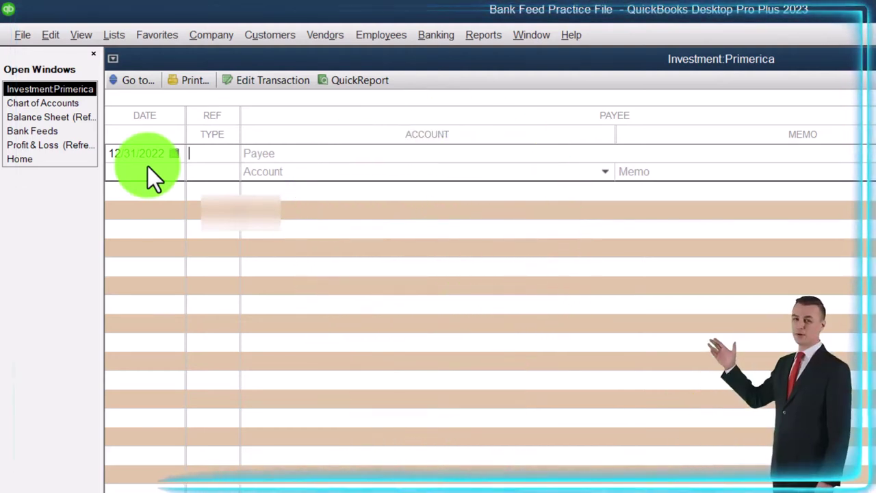
pyautogui.click(160, 153)
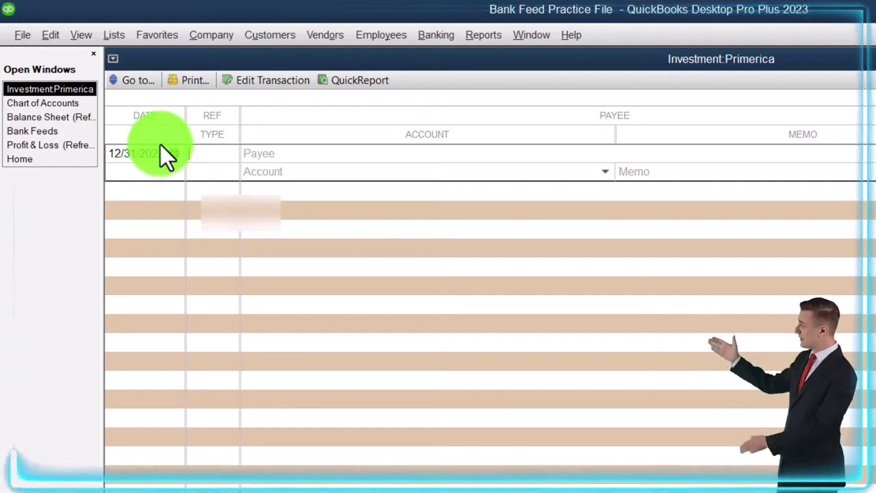
pyautogui.write('1')
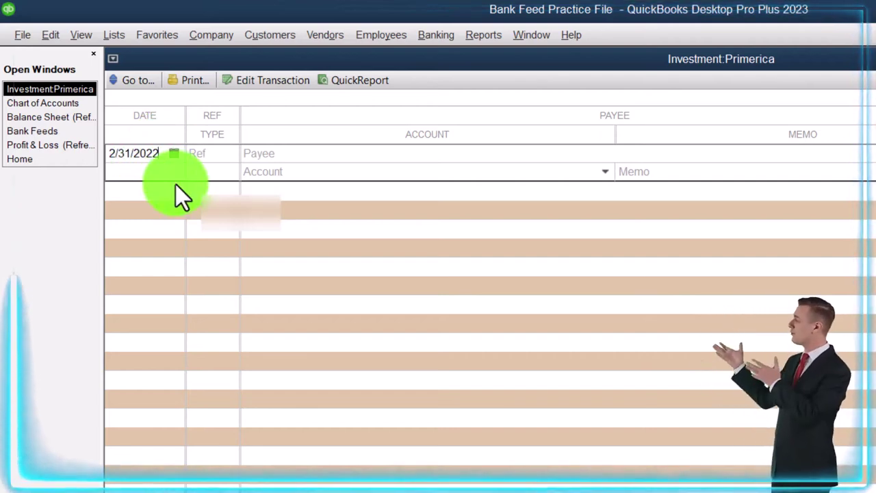
pyautogui.press('Tab')
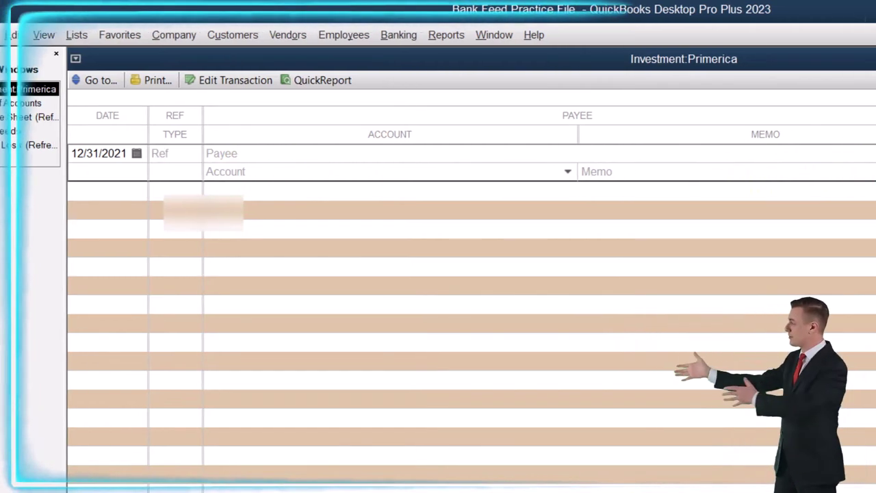
# - Record a 10,000.00 increase from Owners Equity with memo 'Beg investemnt balance'
pyautogui.write('.00')
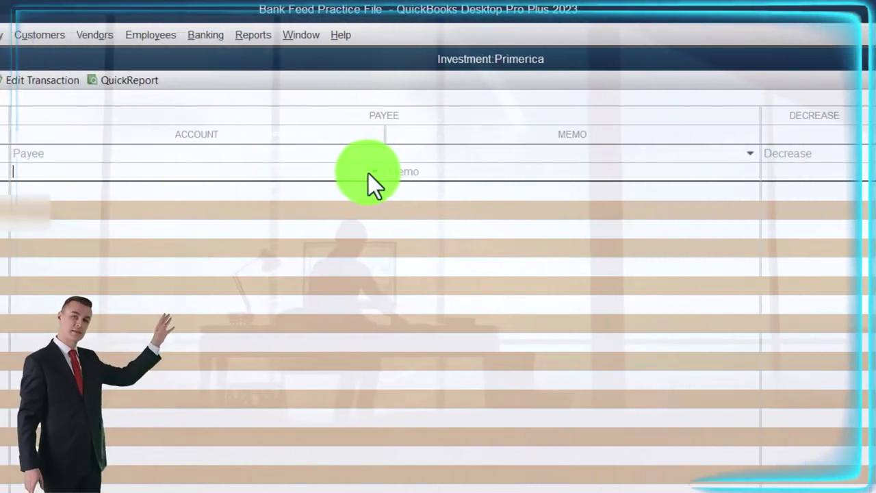
pyautogui.click(155, 170)
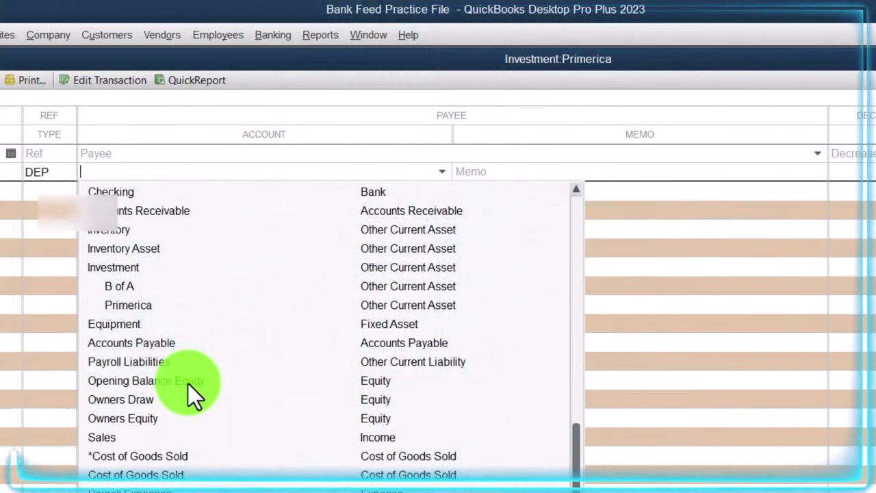
pyautogui.click(130, 419)
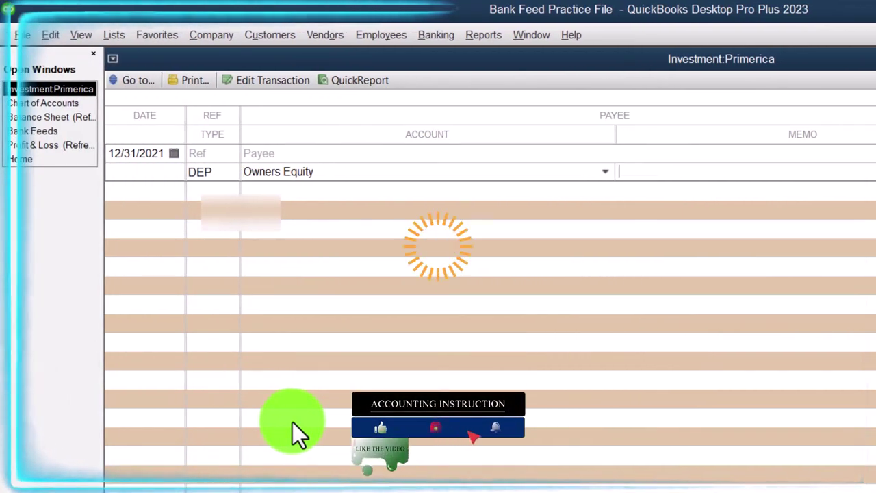
pyautogui.press('Tab')
pyautogui.write('Beg')
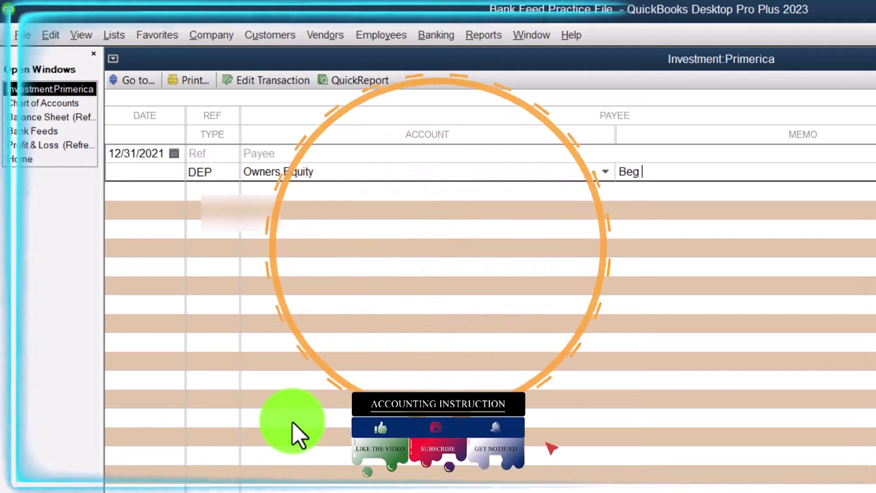
pyautogui.write(' invest')
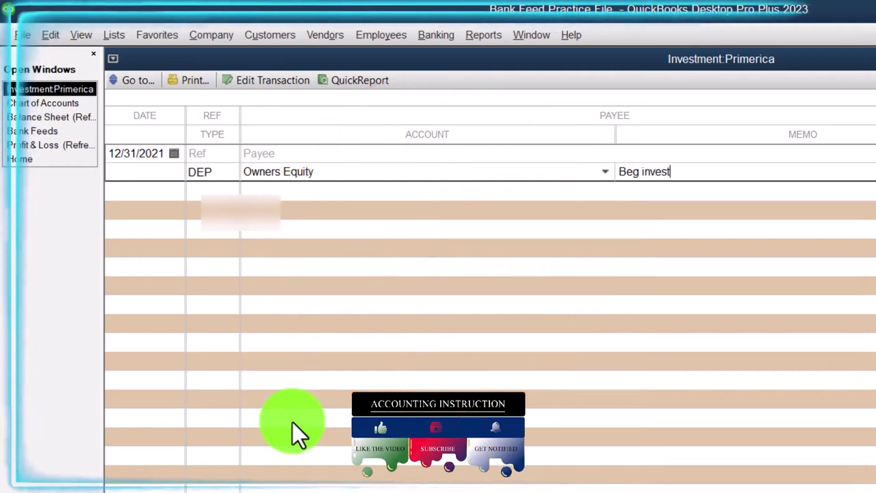
pyautogui.write('emnt balance')
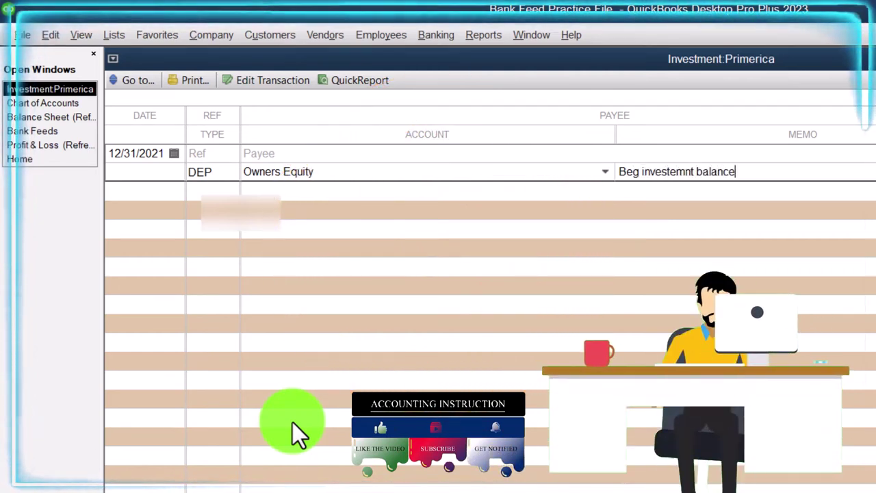
pyautogui.press('Return')
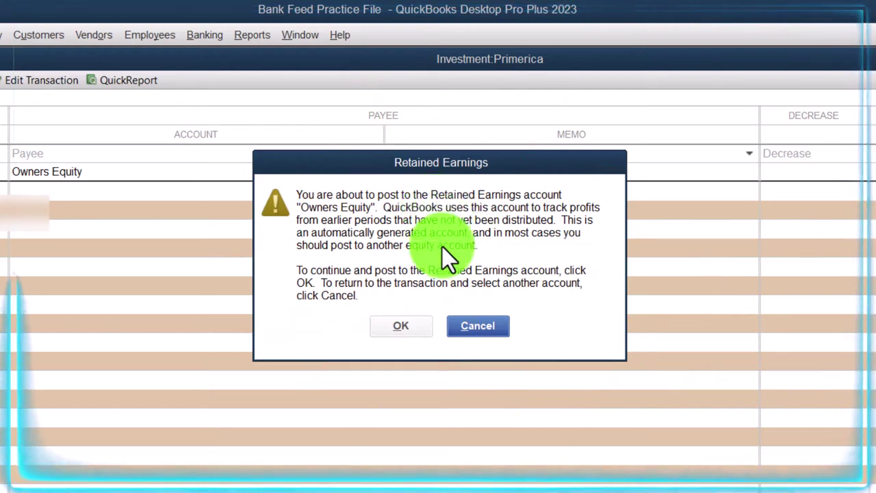
pyautogui.click(414, 322)
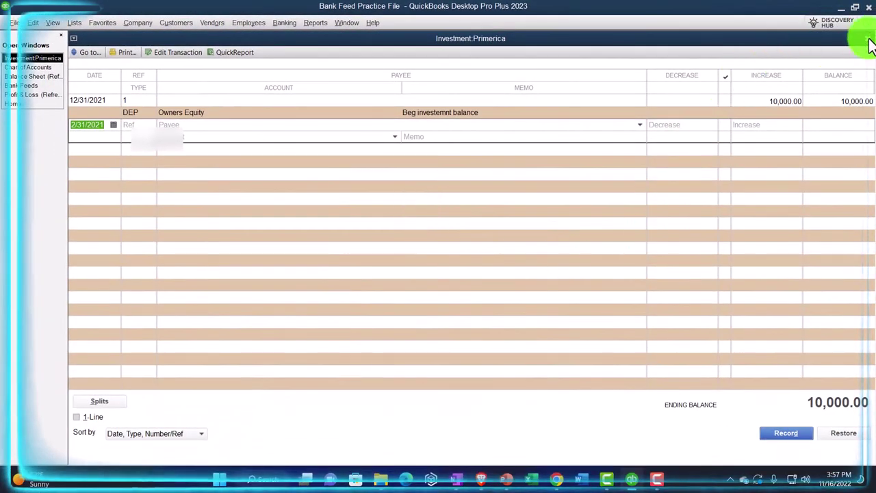
# - Close the register and return to the Balance Sheet, showing Investment:Primerica at 10,000.00
pyautogui.click(867, 38)
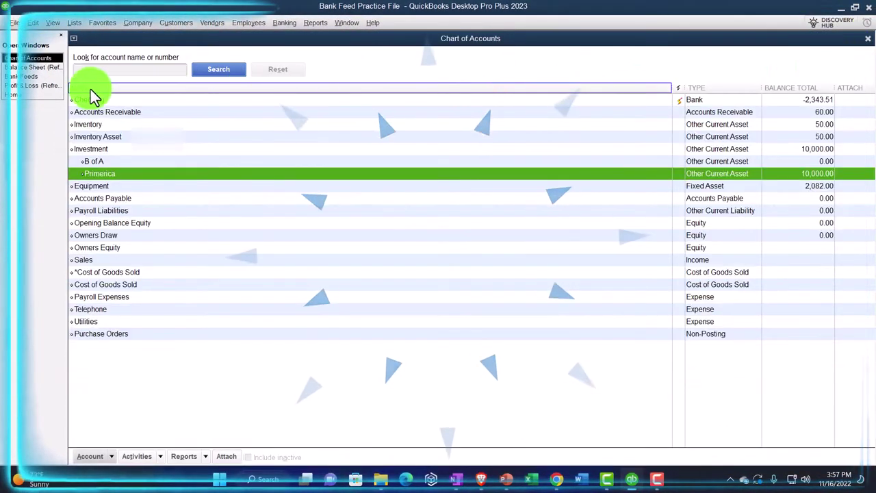
pyautogui.click(31, 67)
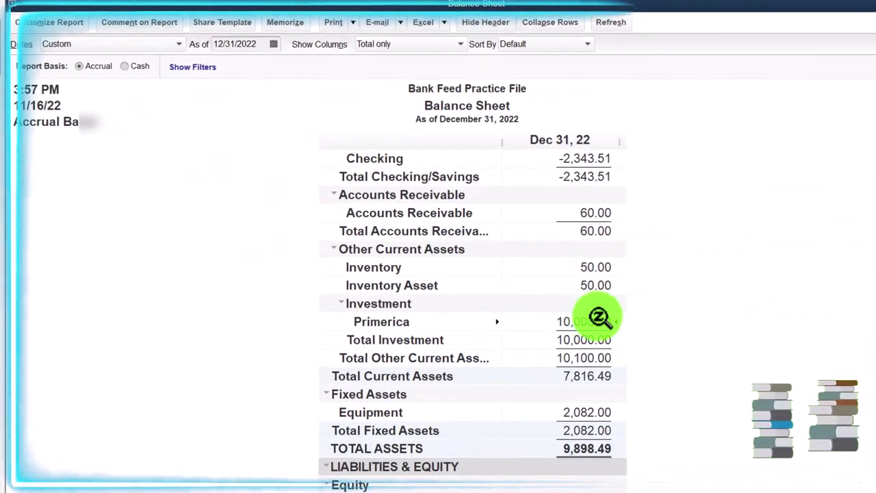
pyautogui.click(341, 304)
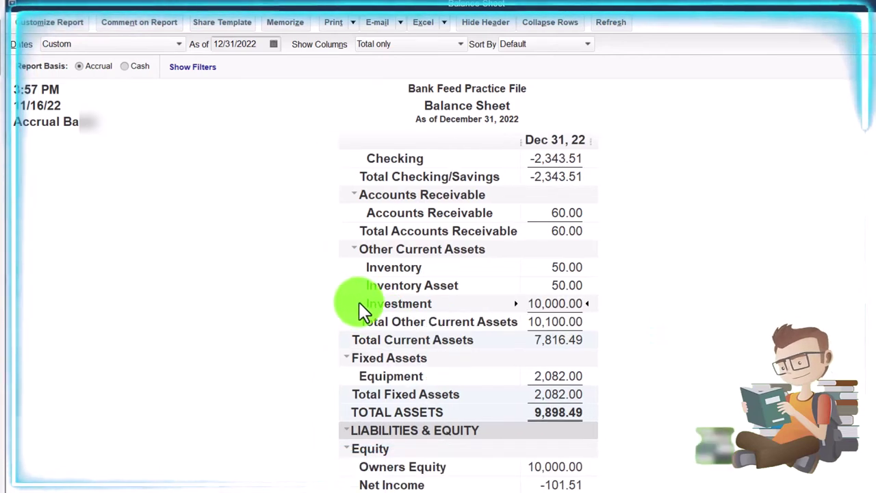
pyautogui.click(359, 303)
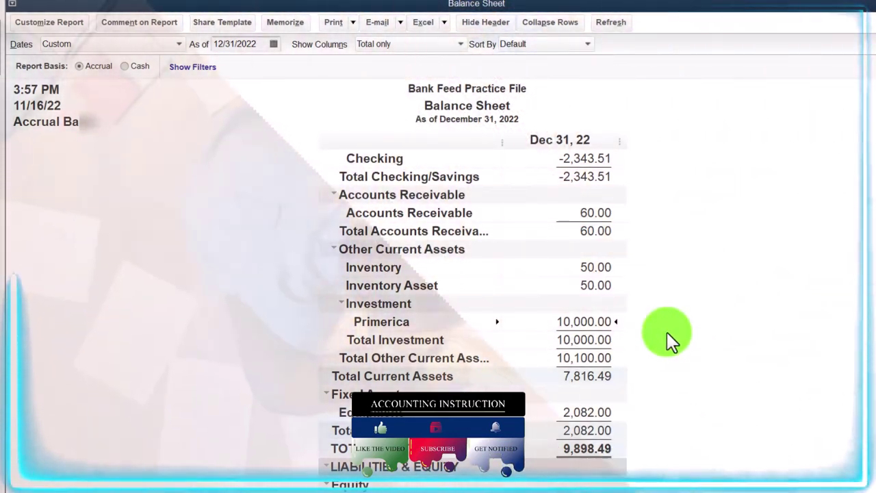
pyautogui.scroll(-1, 667, 331)
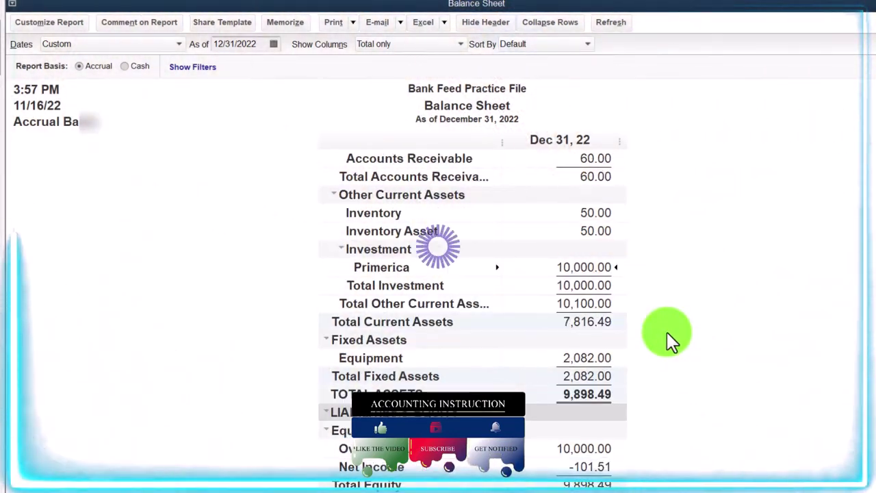
# - Drill into Primerica's balance from 01/01/2021 and inspect the 12/31/2021 deposit
pyautogui.doubleClick(587, 267)
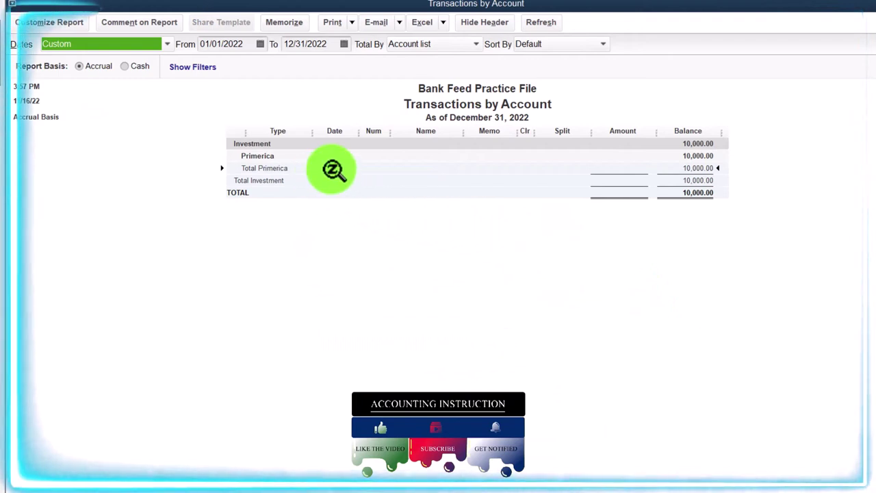
pyautogui.click(254, 45)
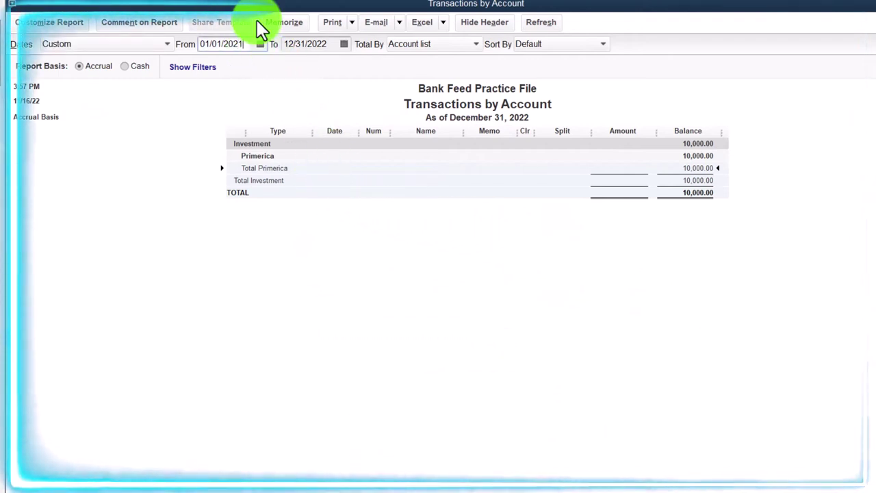
pyautogui.write('01/01/2021')
pyautogui.press('Tab')
pyautogui.press('Tab')
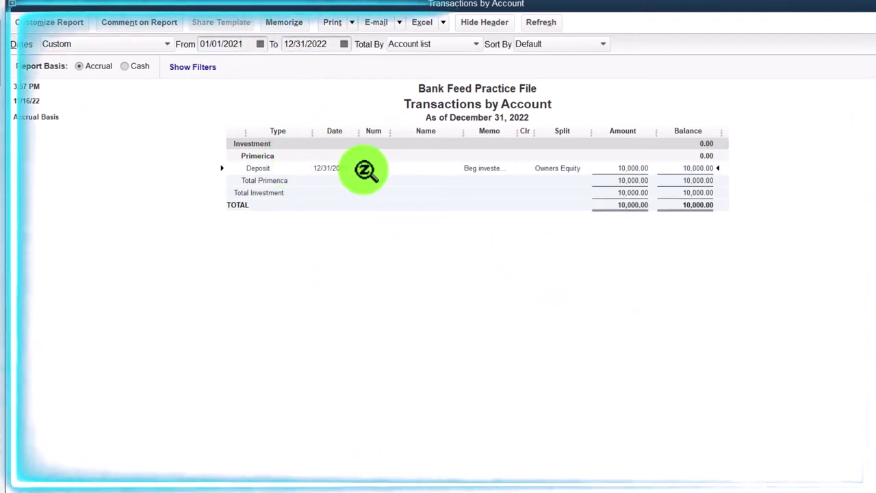
pyautogui.doubleClick(629, 169)
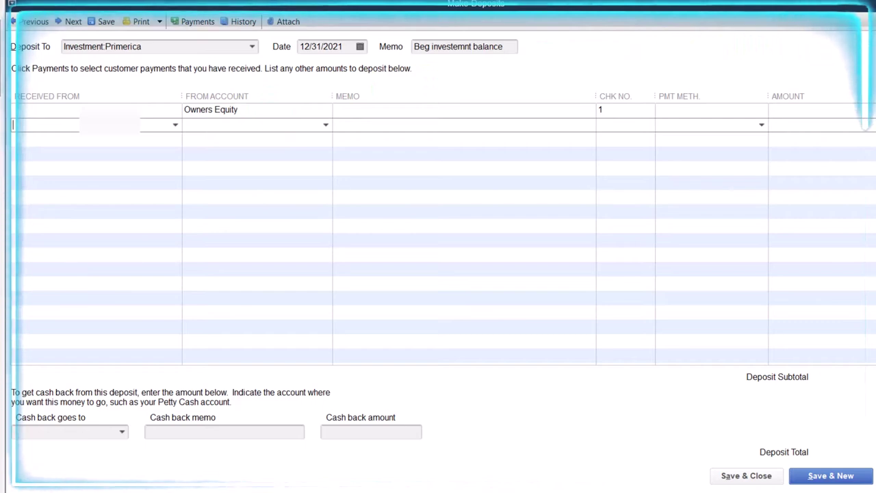
pyautogui.press('Escape')
pyautogui.press('Escape')
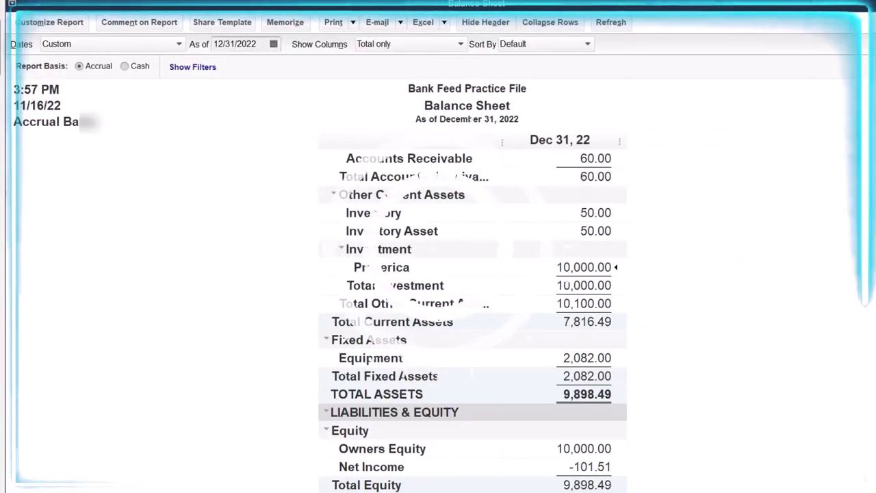
# - QuickZoom into the Owners Equity amount and refresh the report's date range
pyautogui.scroll(-1, 693, 296)
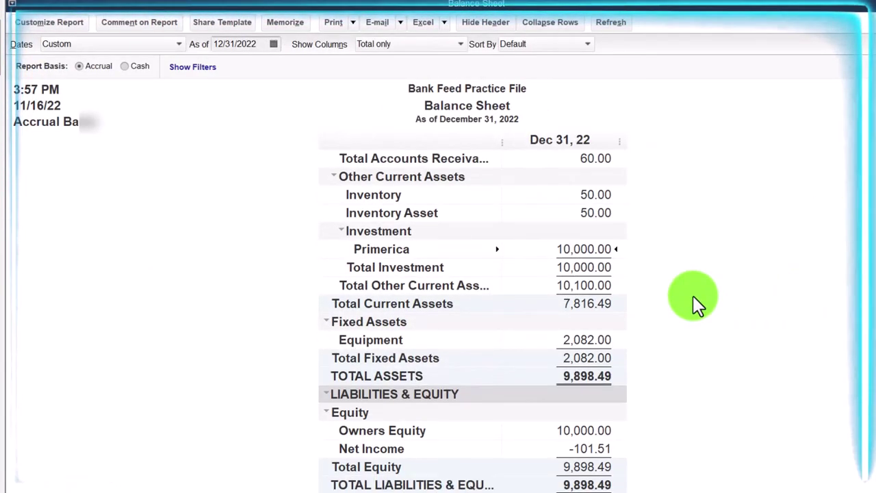
pyautogui.doubleClick(598, 429)
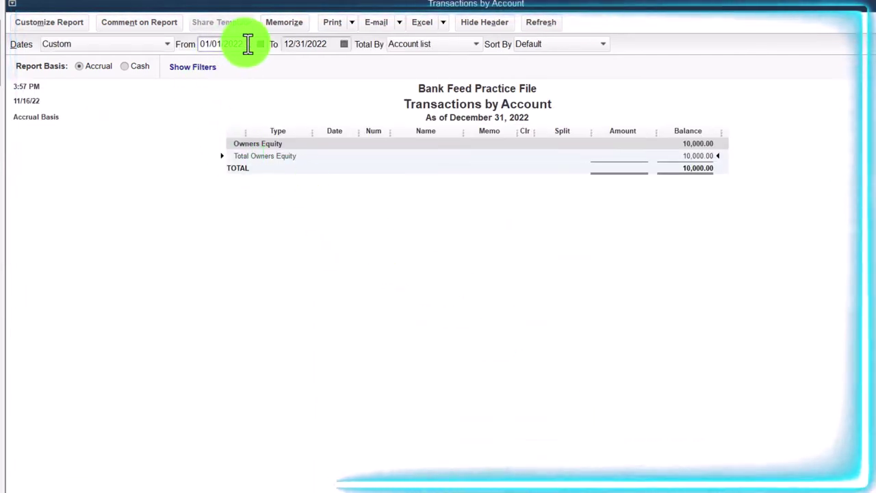
pyautogui.press('Tab')
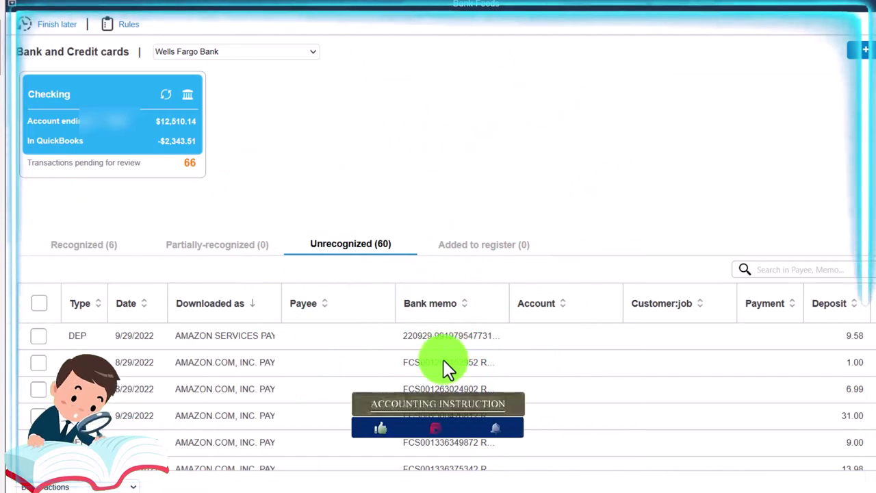
# - Enter Primerica Life as payee on the 9/19/2022 $25.50 Primerica bank-feed payment
pyautogui.scroll(-5, 436, 378)
pyautogui.scroll(-5, 436, 378)
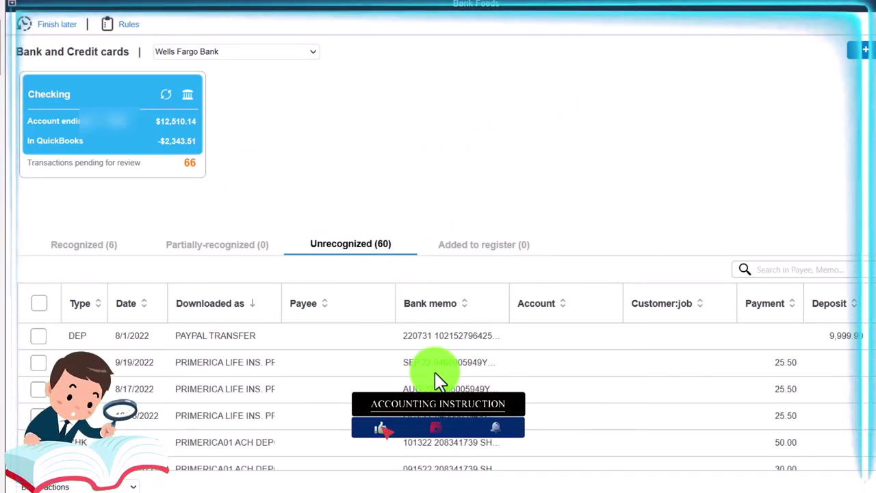
pyautogui.scroll(-10, 436, 378)
pyautogui.scroll(8, 436, 378)
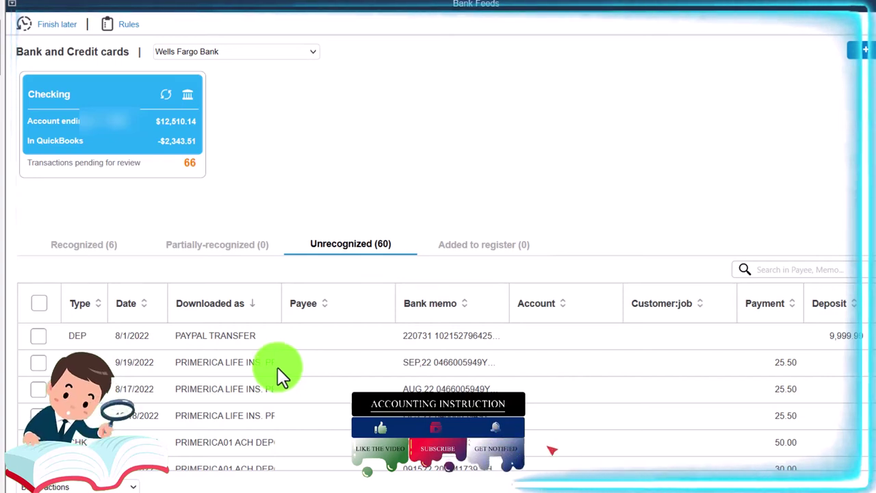
pyautogui.click(320, 362)
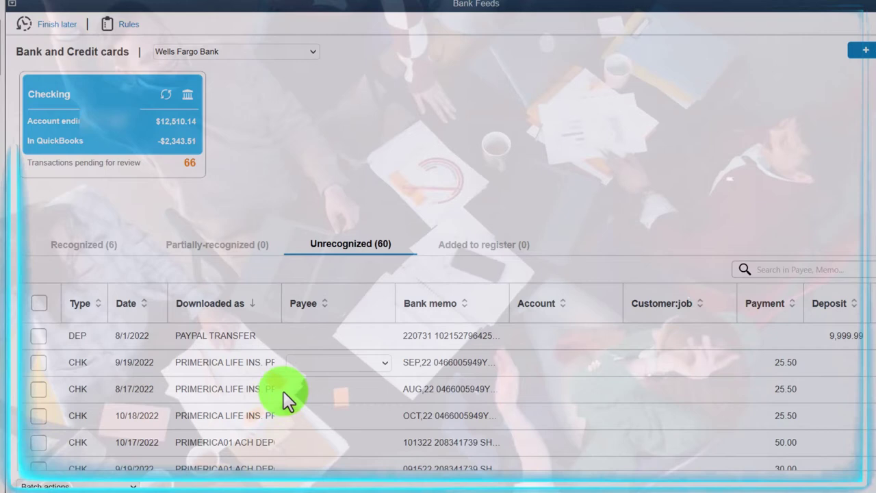
pyautogui.click(308, 362)
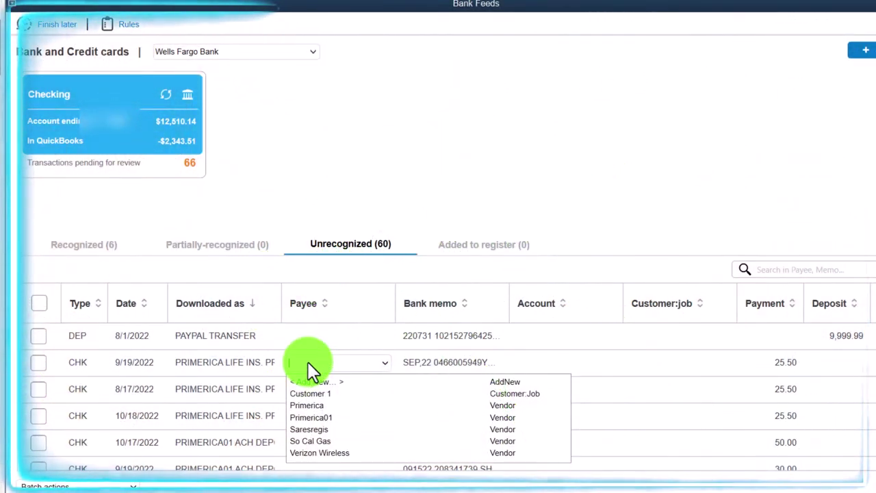
pyautogui.write('Primerica')
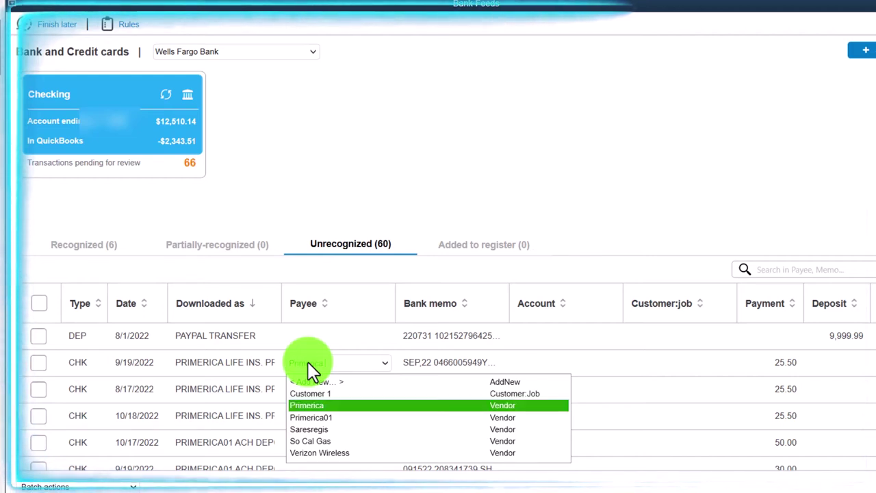
pyautogui.write(' Lif')
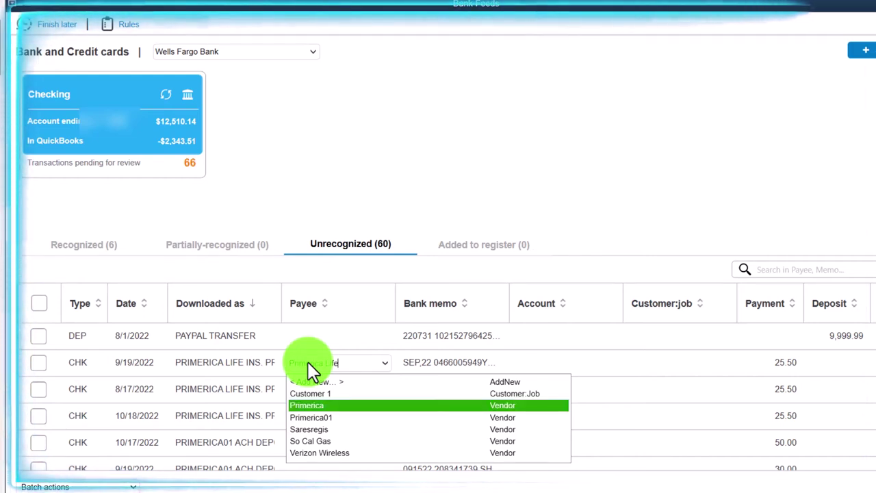
pyautogui.write('e')
pyautogui.press('Tab')
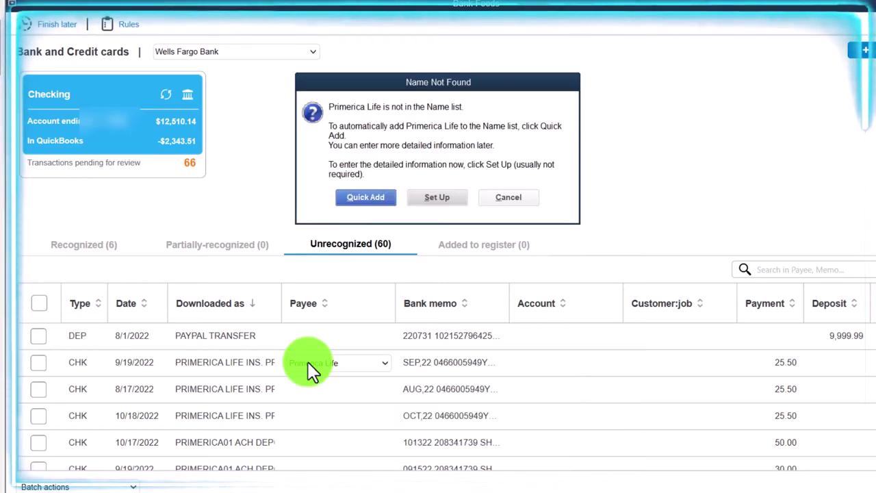
# - Quick Add Primerica Life as a vendor and assign account Investment:Primerica
pyautogui.click(363, 199)
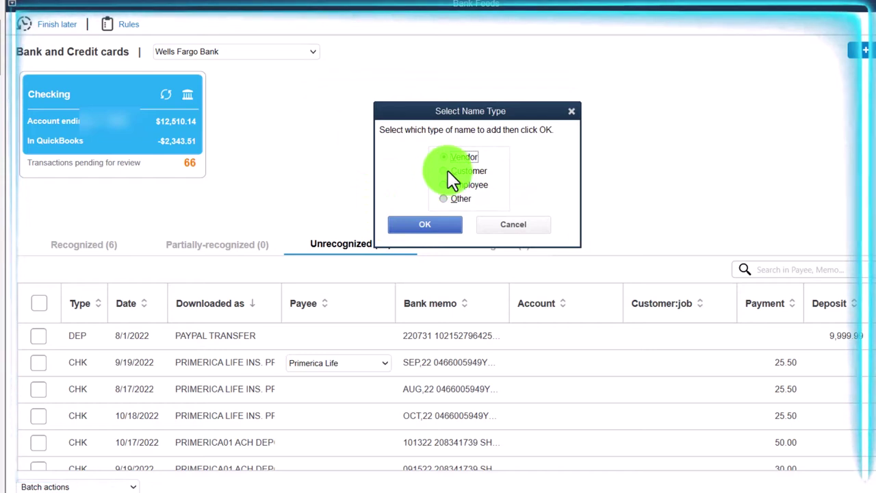
pyautogui.click(419, 226)
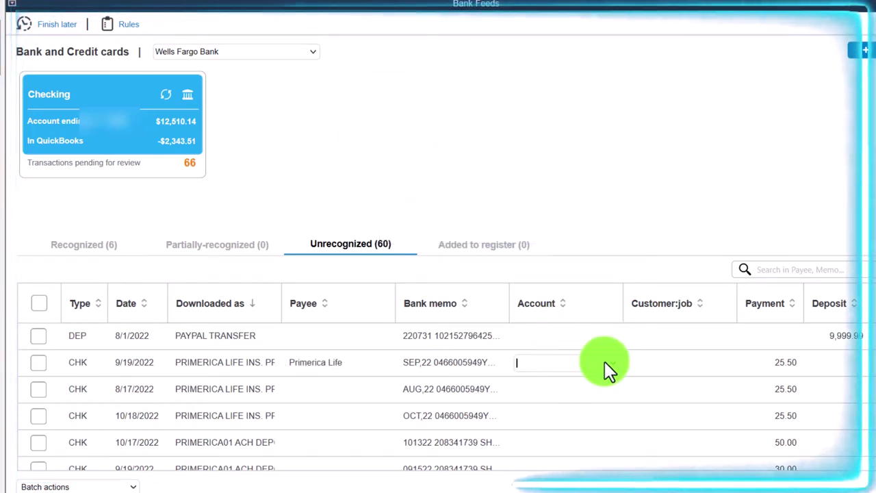
pyautogui.write('Investment')
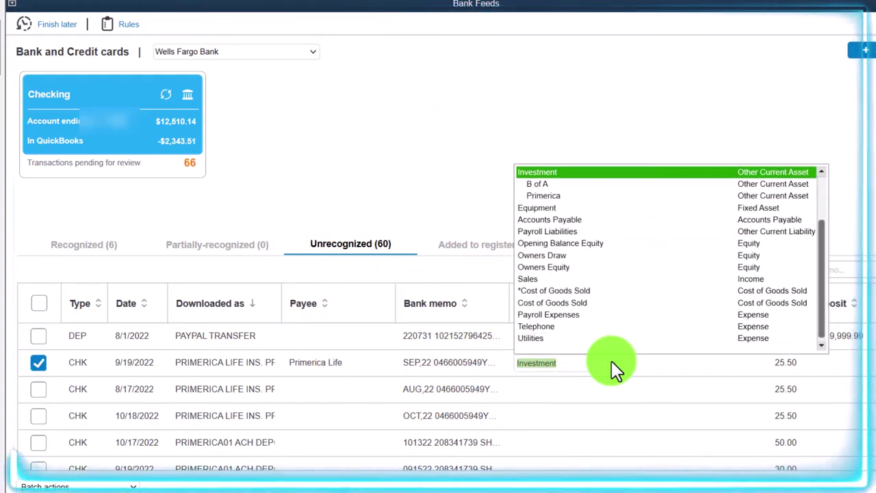
pyautogui.click(551, 199)
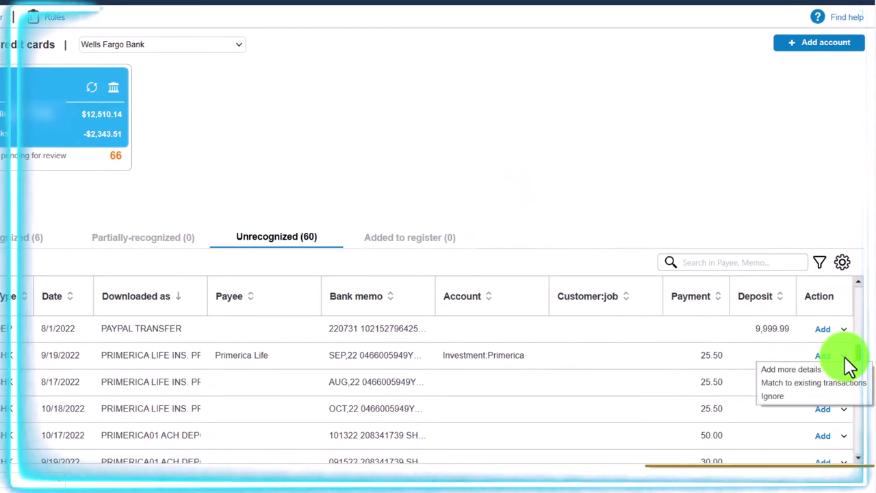
# - Save the 9/19/2022 Primerica Life $25.50 payment to the register, then return to the Balance Sheet
pyautogui.click(806, 369)
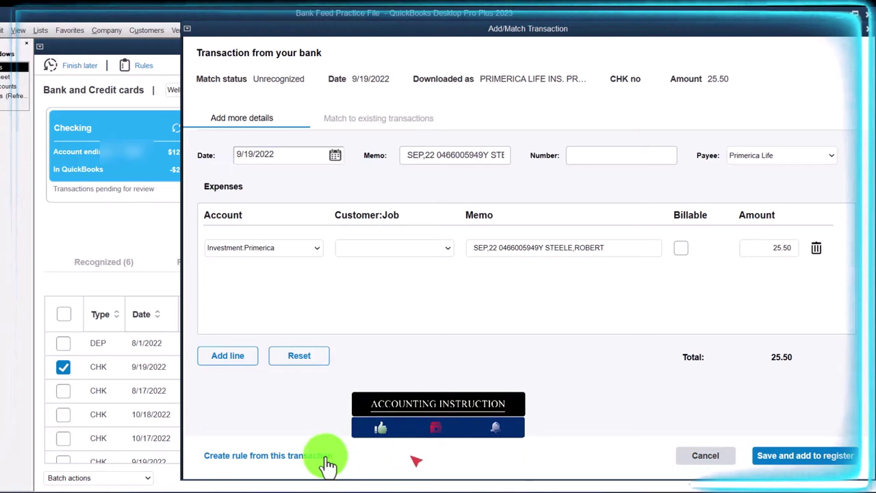
pyautogui.click(790, 457)
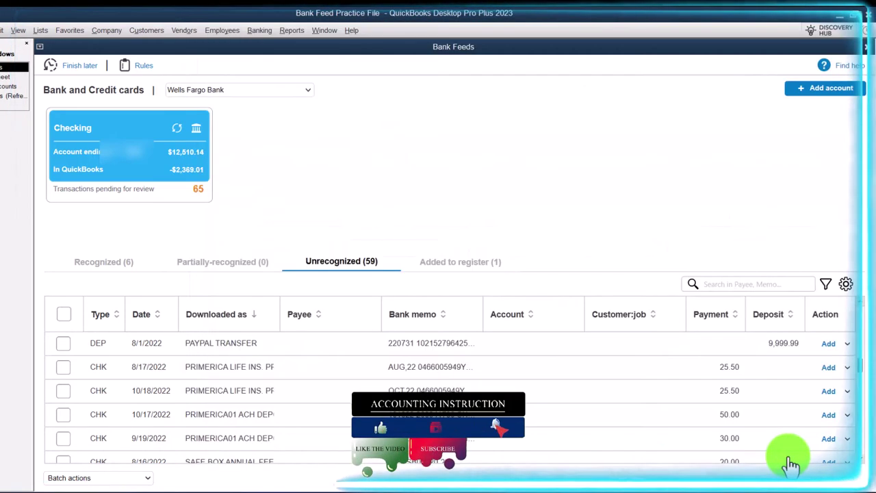
pyautogui.click(463, 262)
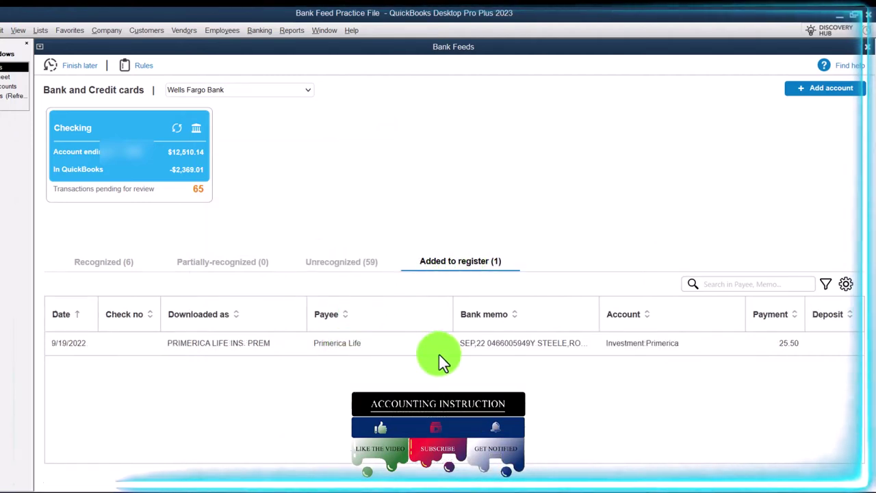
pyautogui.click(7, 77)
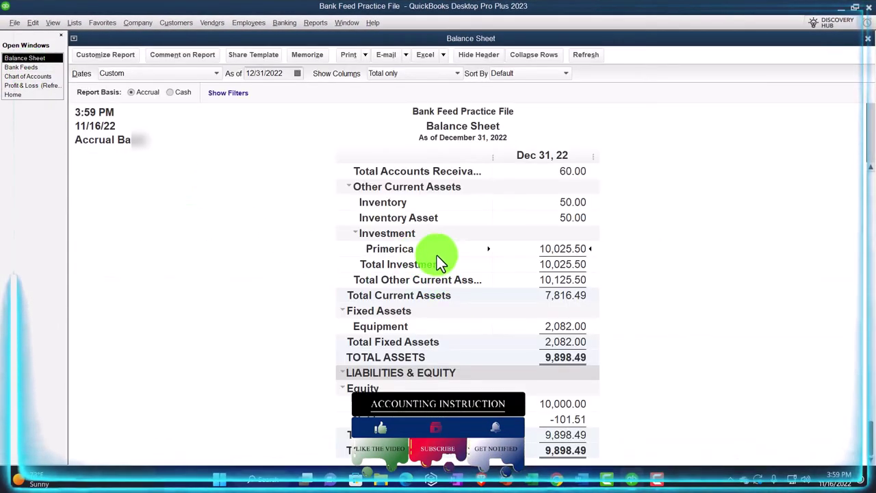
pyautogui.doubleClick(568, 249)
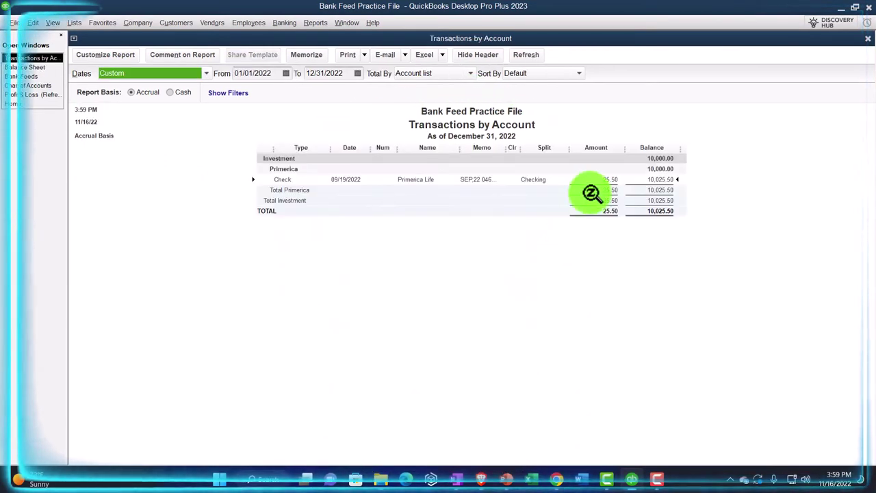
pyautogui.doubleClick(592, 182)
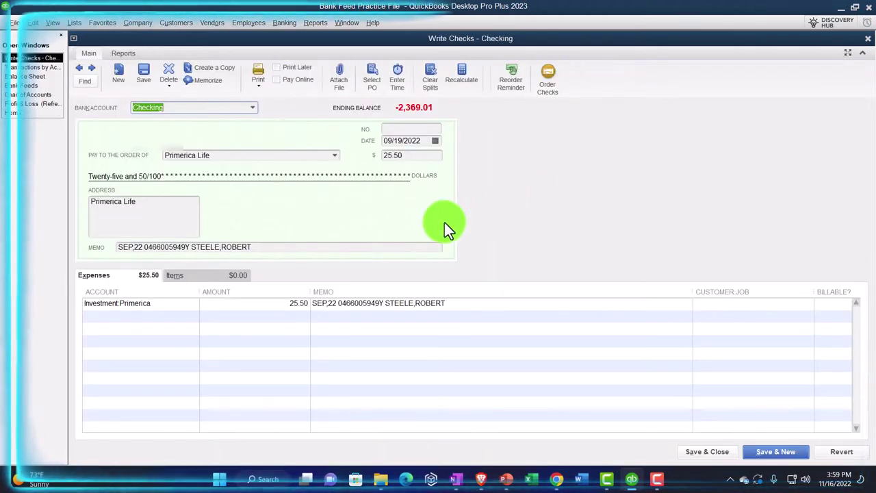
pyautogui.click(866, 39)
pyautogui.click(866, 39)
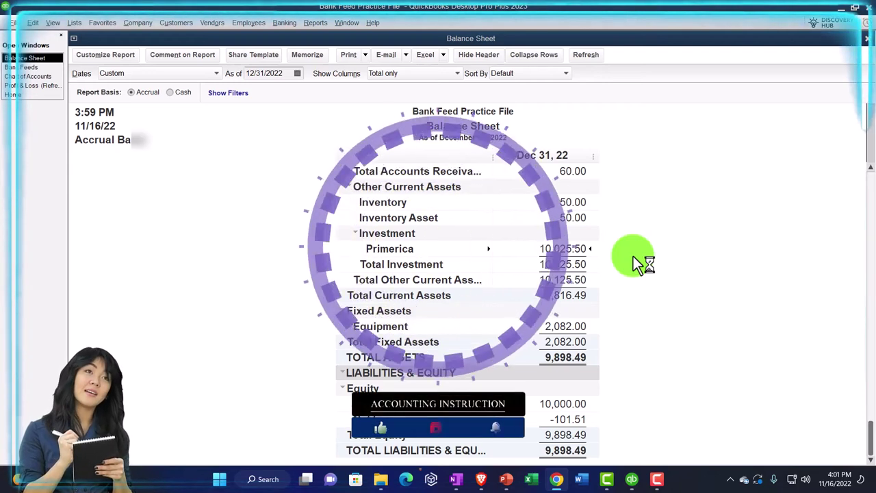
# - Bring the 2022 Profit & Loss report, net income -101.51, to the front
pyautogui.scroll(3, 636, 263)
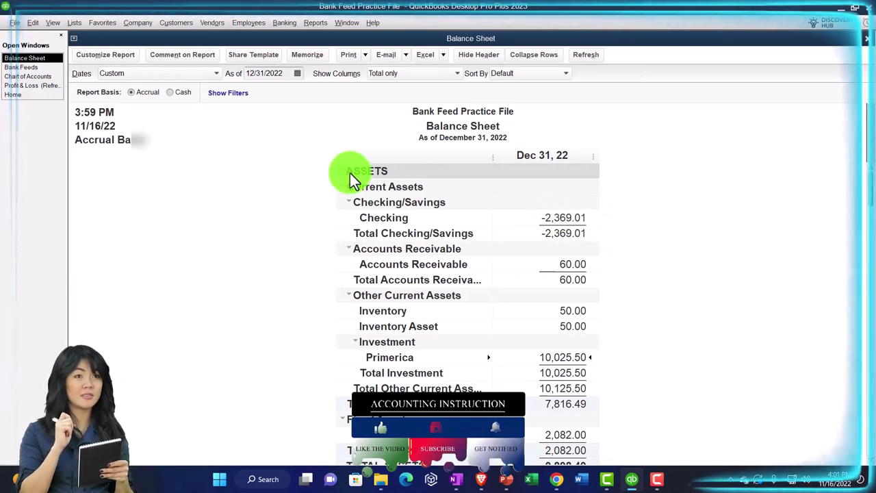
pyautogui.click(49, 86)
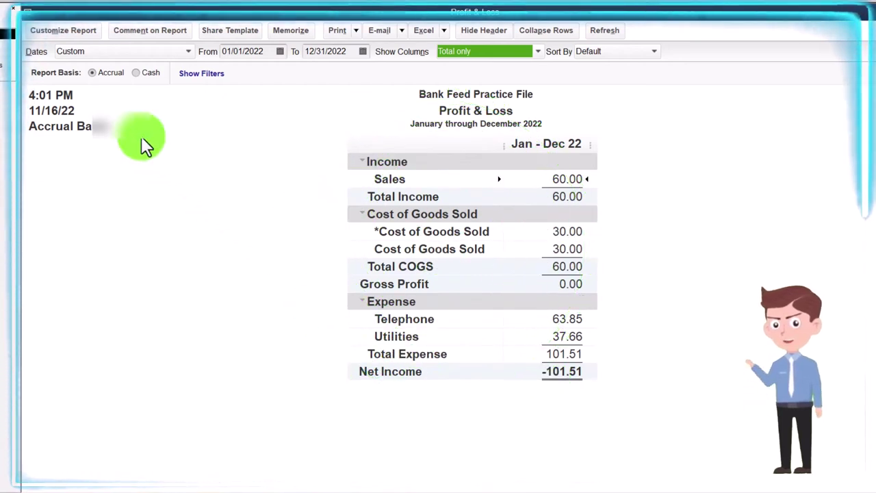
# - Switch to the Balance Sheet and scroll to Primerica's 10,025.50 investment
pyautogui.click(21, 67)
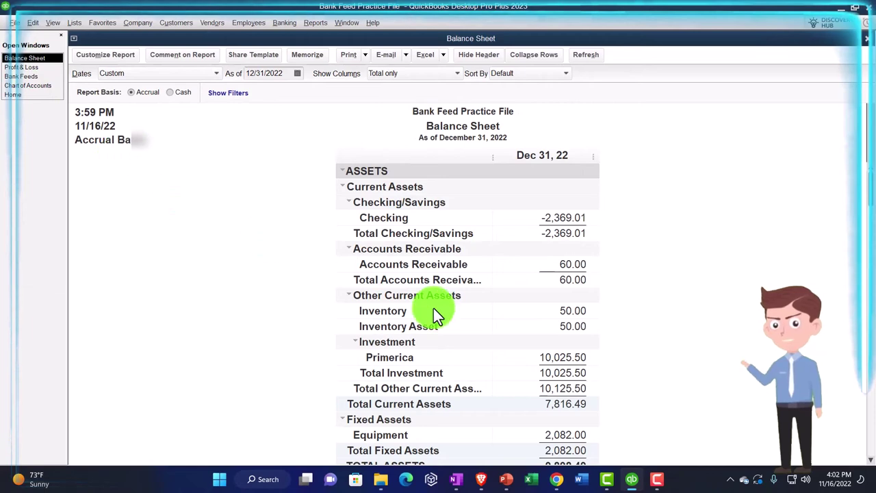
pyautogui.scroll(-2, 613, 357)
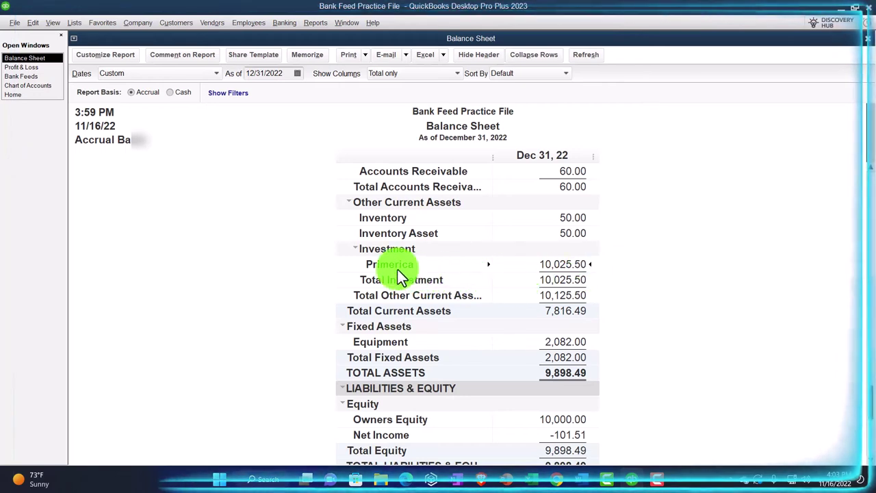
# - Drill into the Primerica investment amount, then switch to the 2022 Profit & Loss report
pyautogui.doubleClick(571, 264)
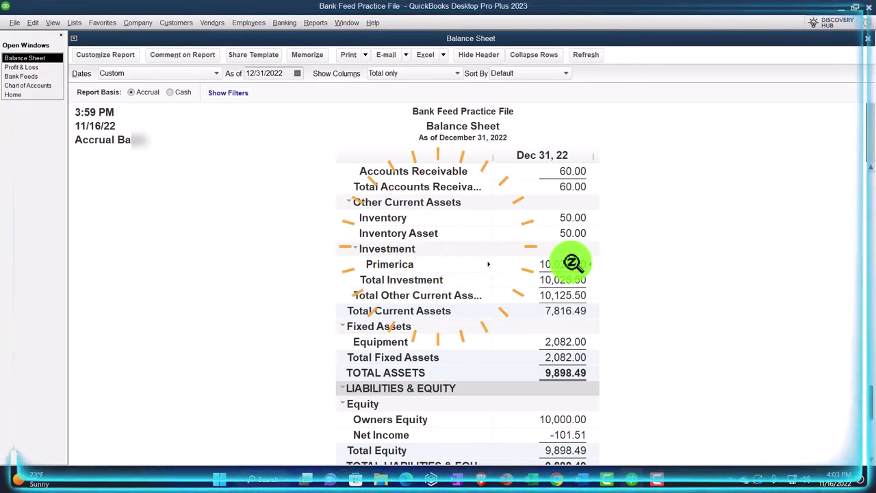
pyautogui.scroll(2, 568, 264)
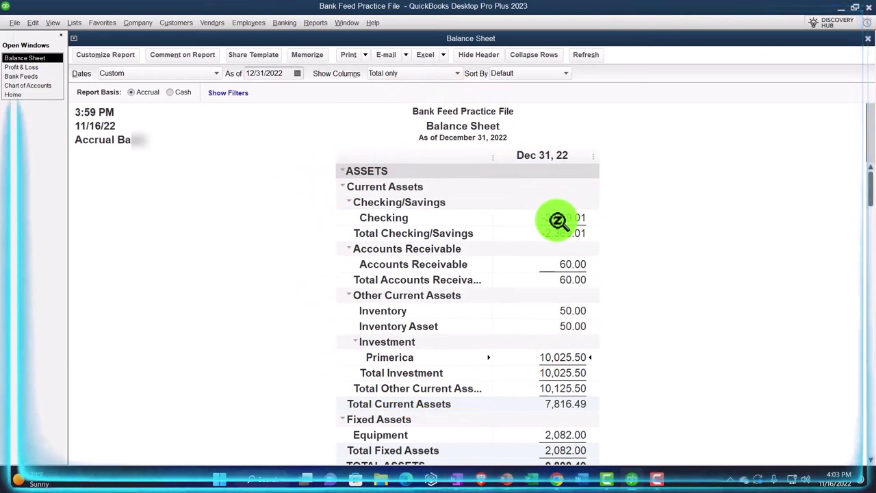
pyautogui.scroll(-1, 558, 220)
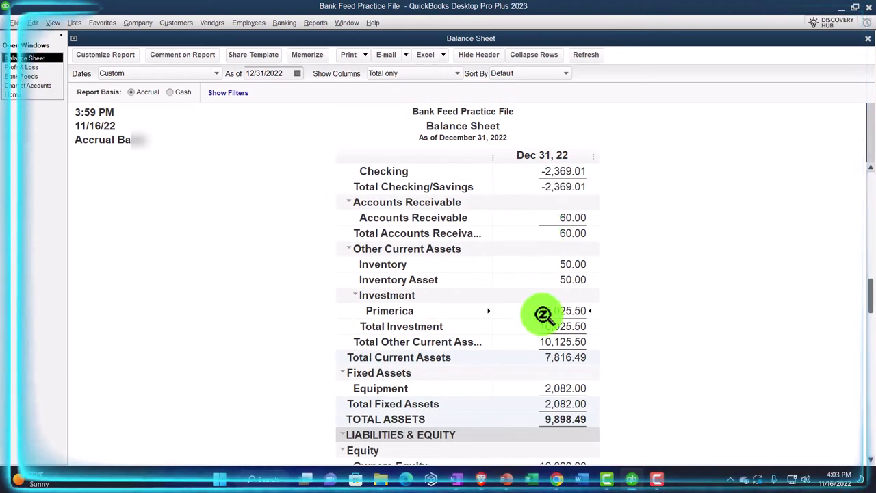
pyautogui.scroll(-1, 543, 315)
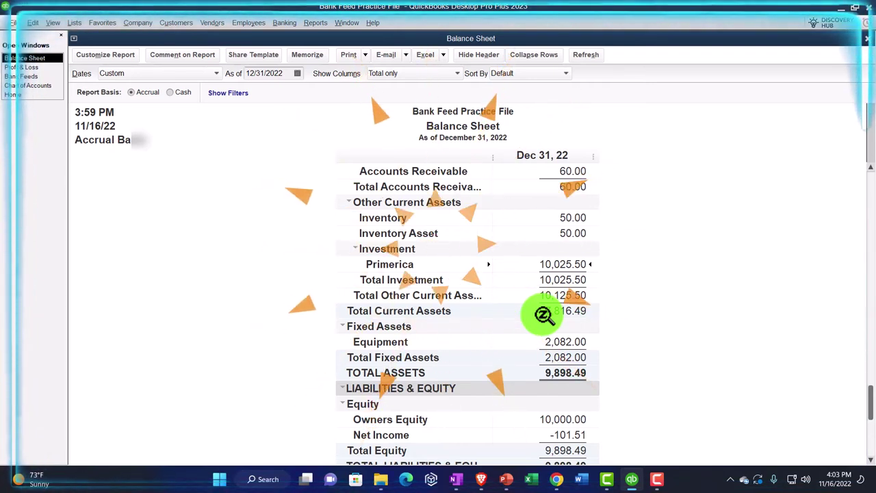
pyautogui.scroll(-1, 542, 315)
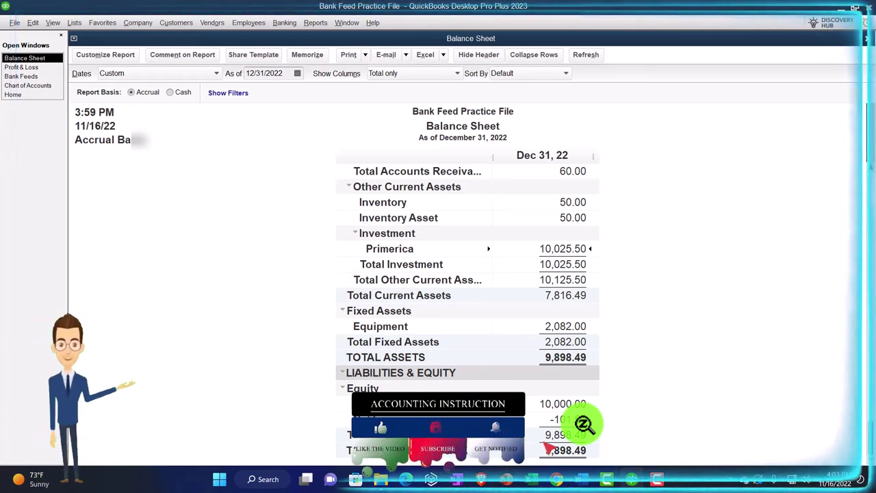
pyautogui.click(27, 67)
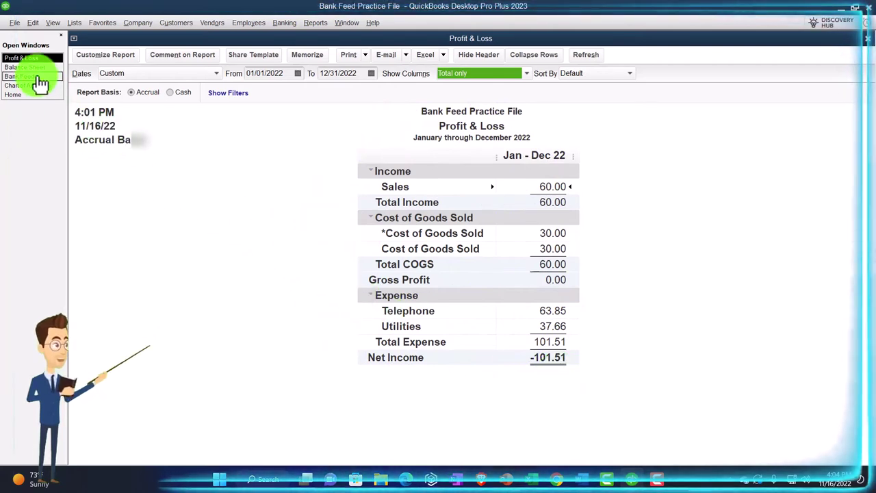
# - Switch back to the Balance Sheet as of December 31, 2022
pyautogui.click(27, 67)
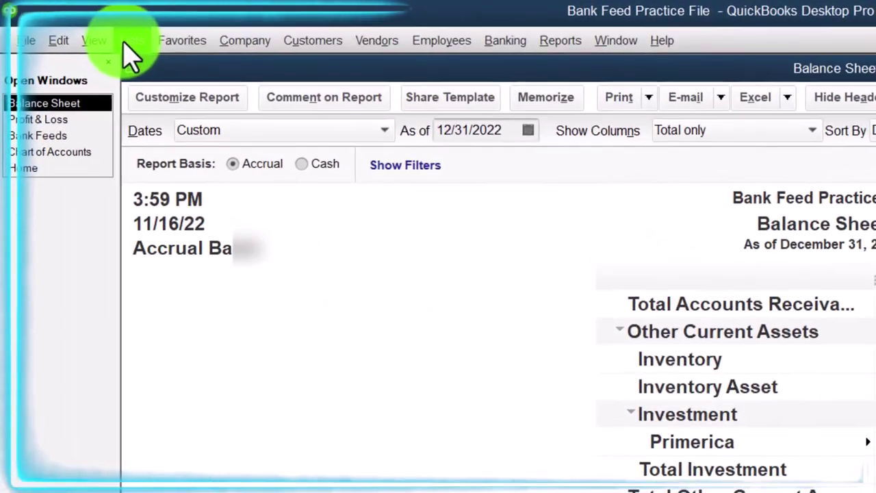
# - Start a new Other Current Asset account from the Chart of Accounts
pyautogui.click(74, 22)
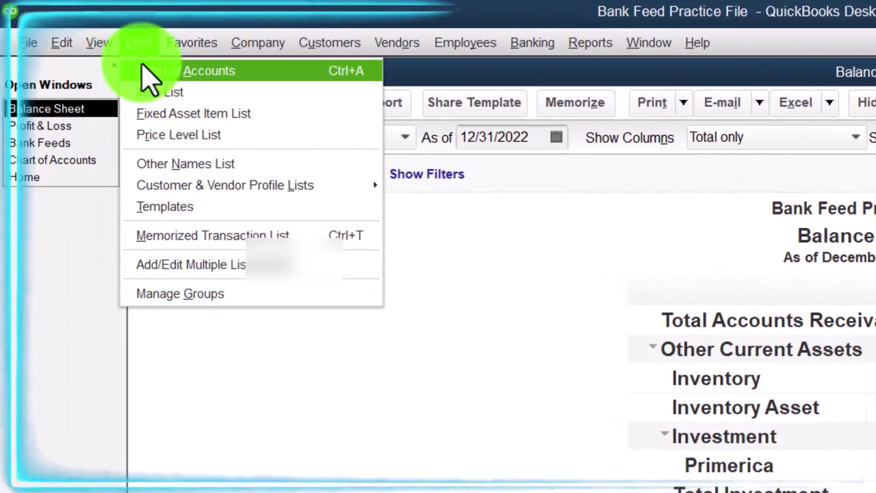
pyautogui.click(197, 72)
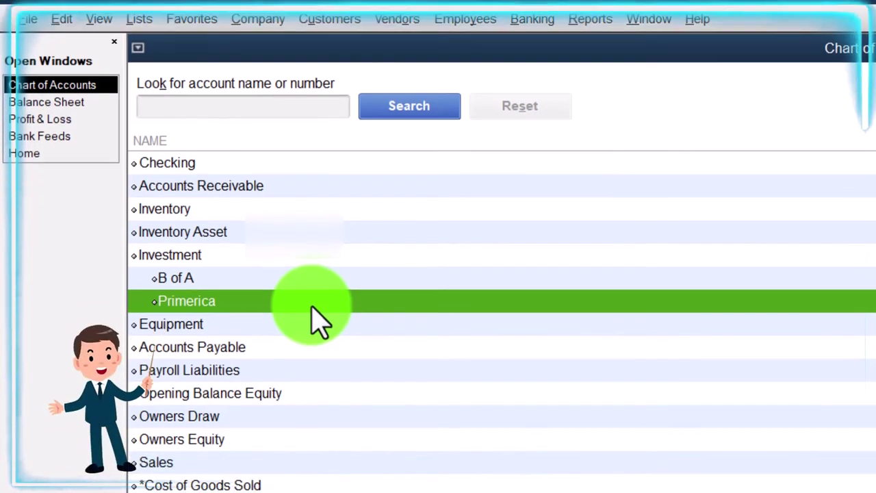
pyautogui.click(205, 426)
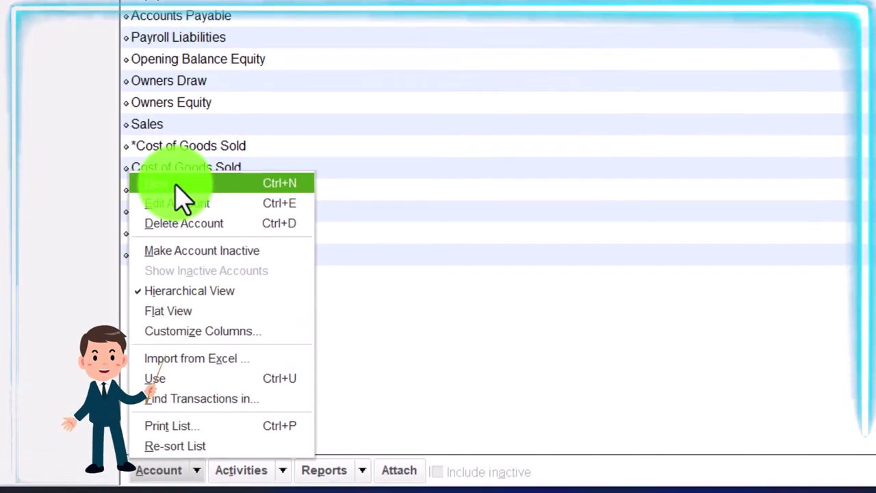
pyautogui.click(182, 123)
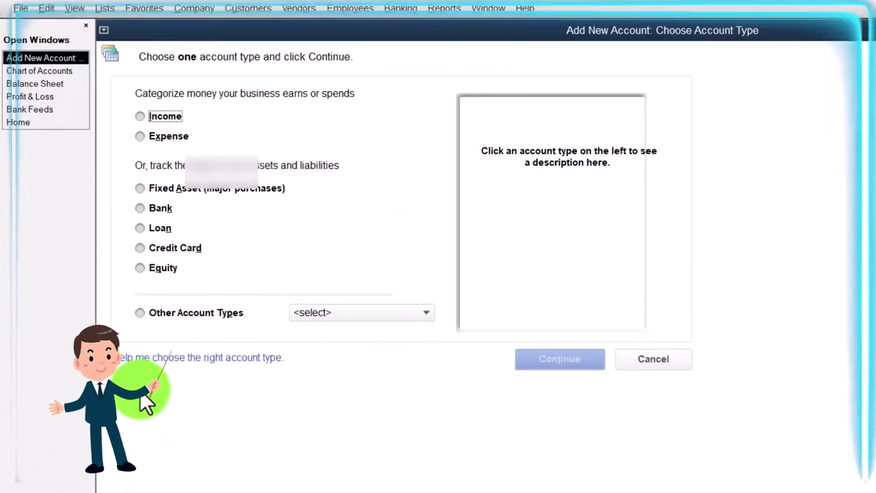
pyautogui.click(347, 331)
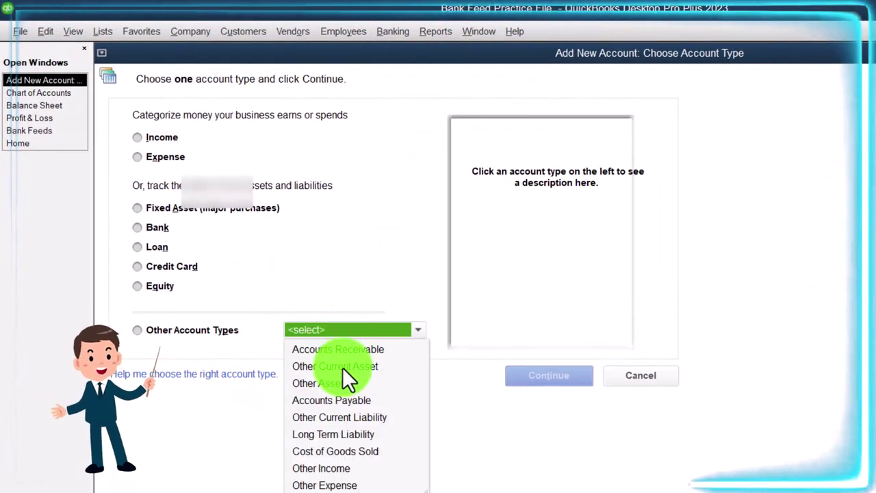
pyautogui.click(342, 367)
pyautogui.click(538, 375)
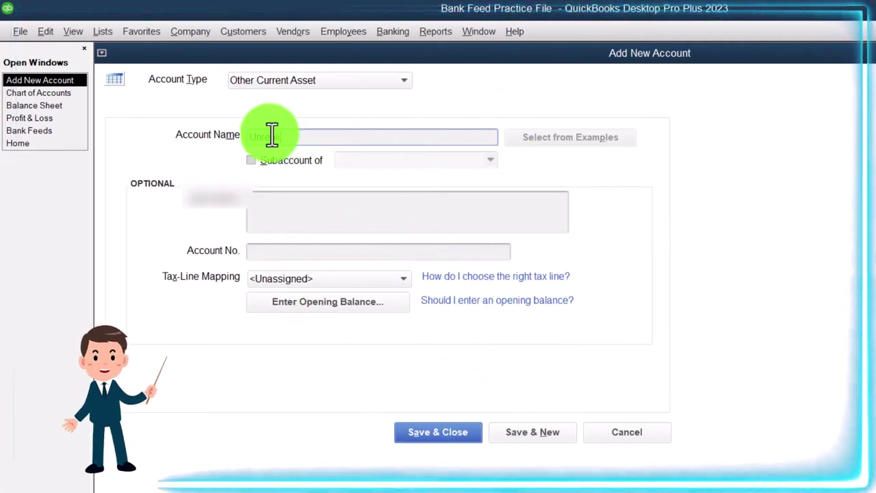
# - Name it 'Unrealized Gain/Loss Primarica' as a subaccount of Investment:Primerica and save
pyautogui.write('n')
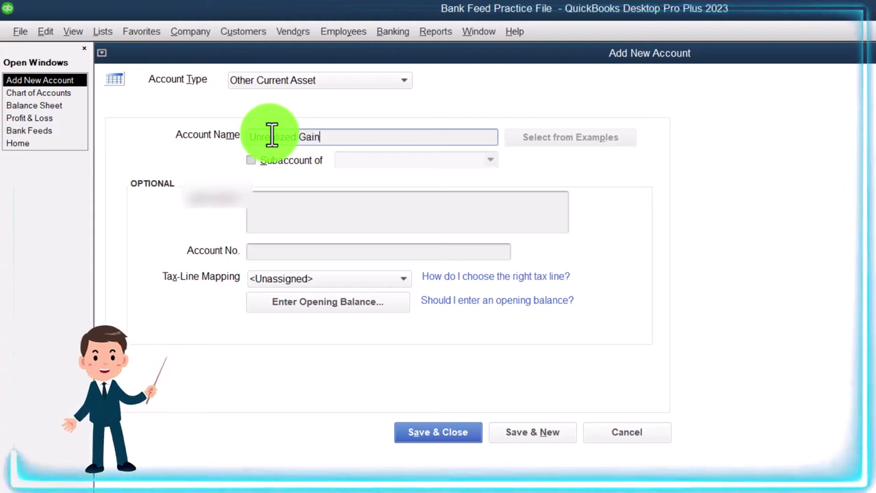
pyautogui.write('/L')
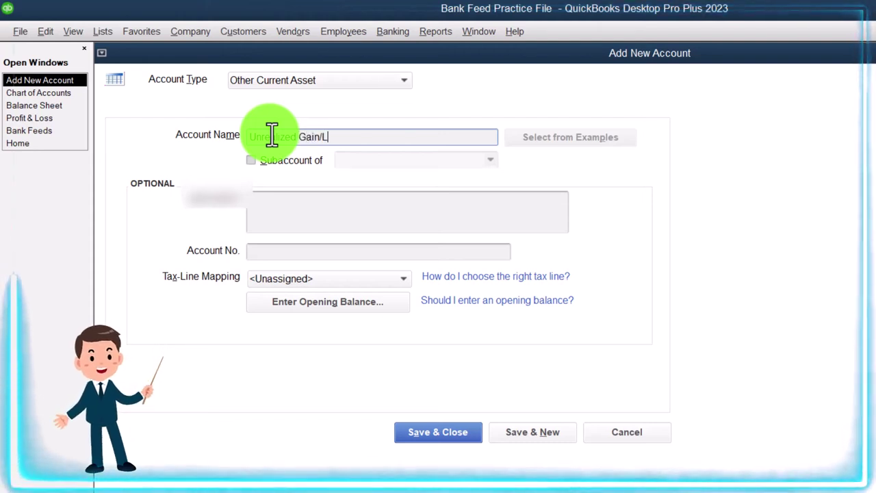
pyautogui.write('oss Primarica')
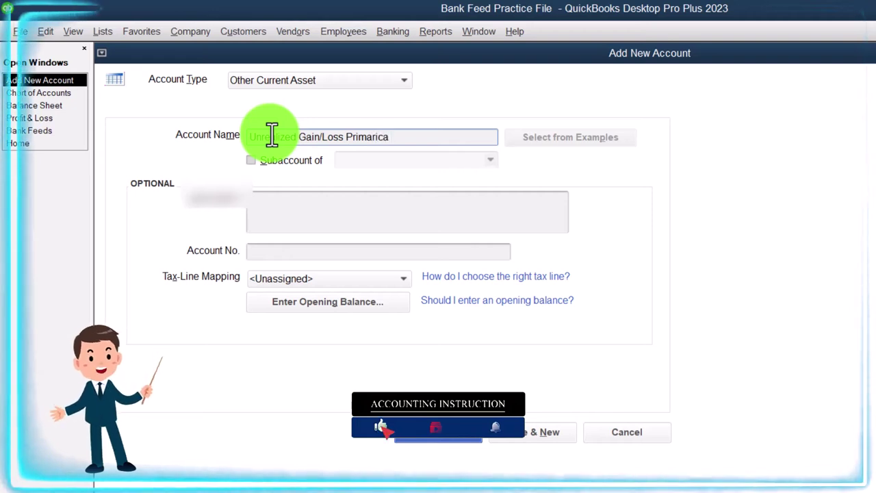
pyautogui.click(251, 160)
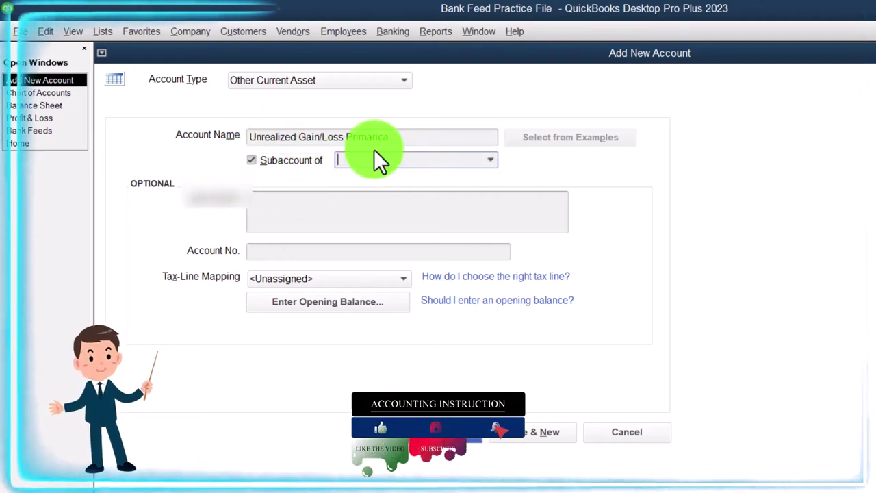
pyautogui.click(374, 160)
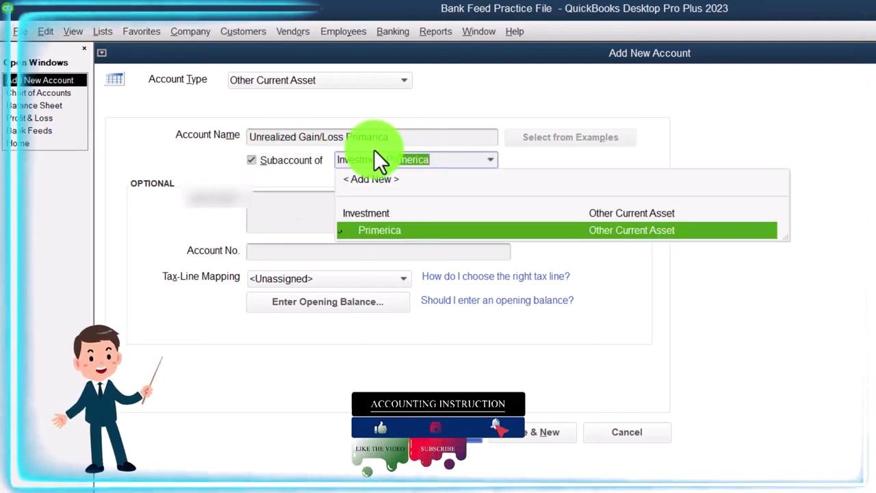
pyautogui.click(396, 231)
pyautogui.press('Tab')
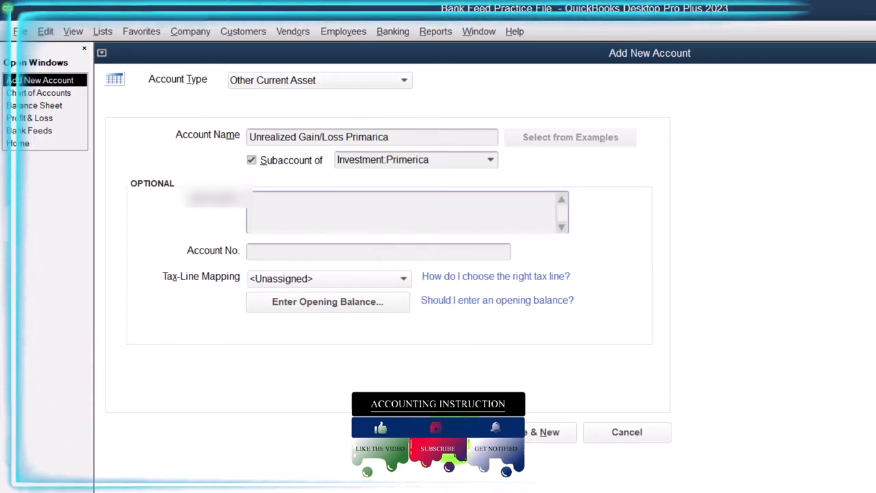
pyautogui.click(479, 432)
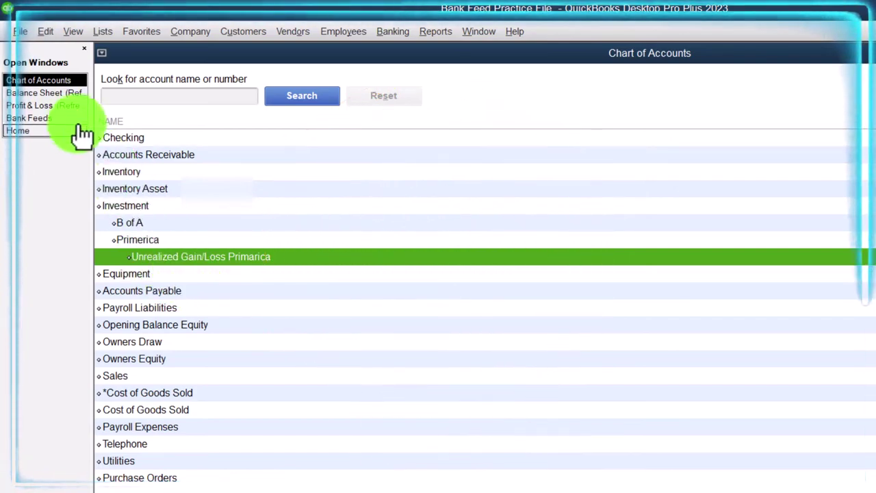
pyautogui.click(45, 108)
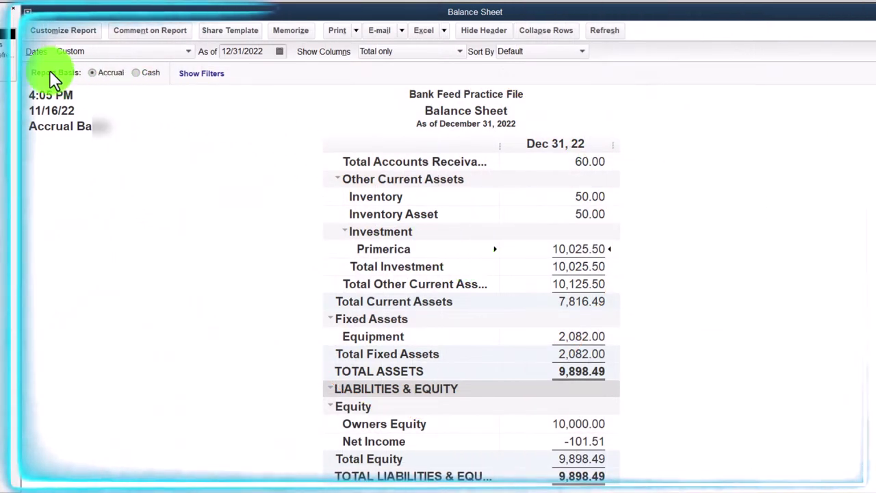
pyautogui.click(8, 45)
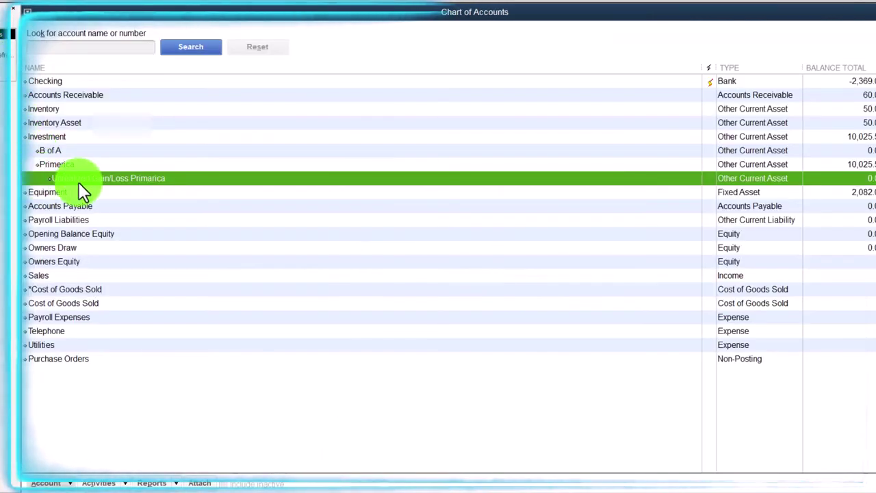
# - In the gain/loss subaccount register, enter a 10/31/2022 increase of 500.00
pyautogui.doubleClick(200, 177)
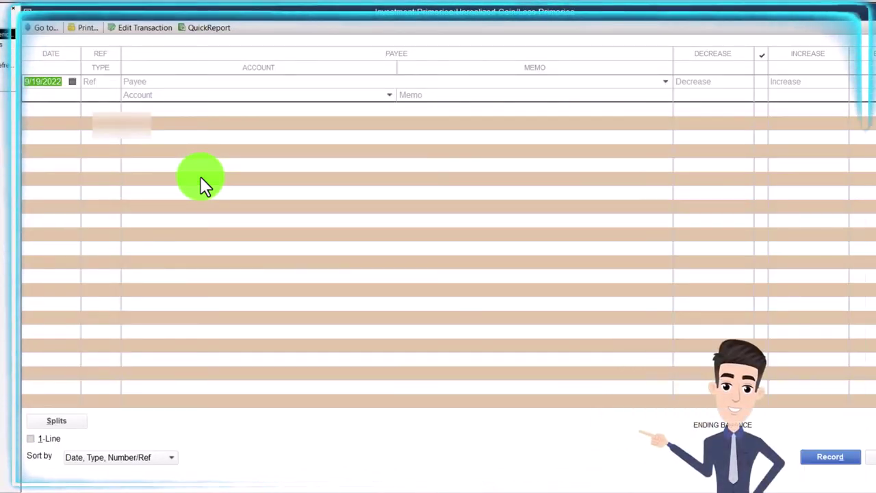
pyautogui.write('103122')
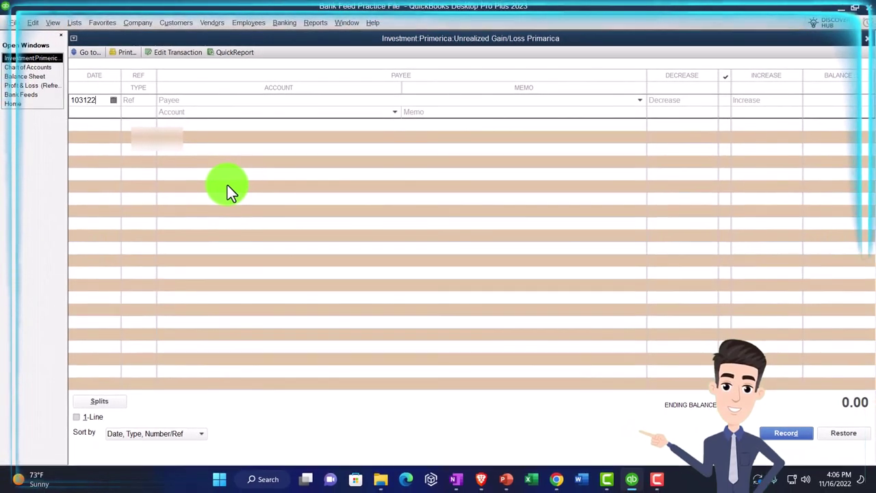
pyautogui.press('Tab')
pyautogui.press('Tab')
pyautogui.press('Tab')
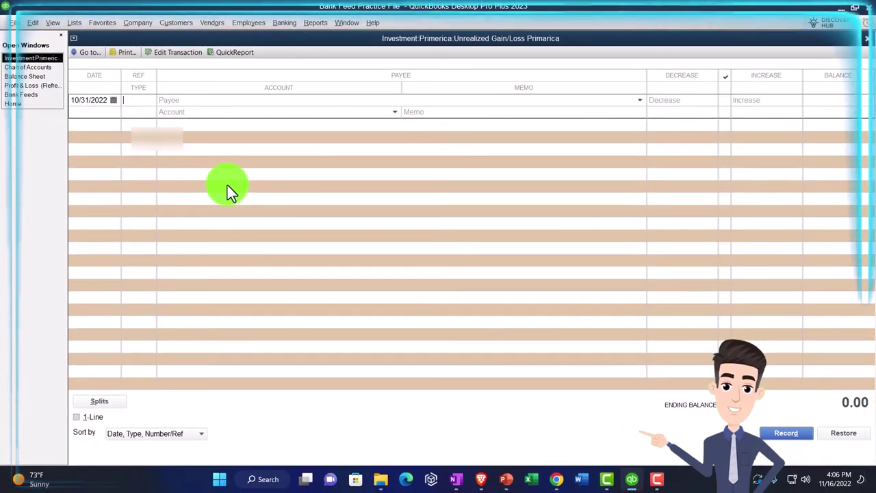
pyautogui.press('Tab')
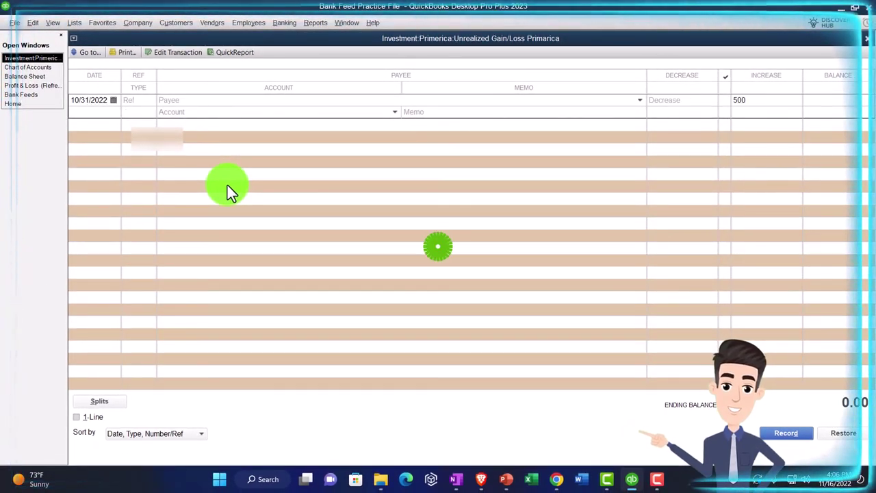
pyautogui.press('Tab')
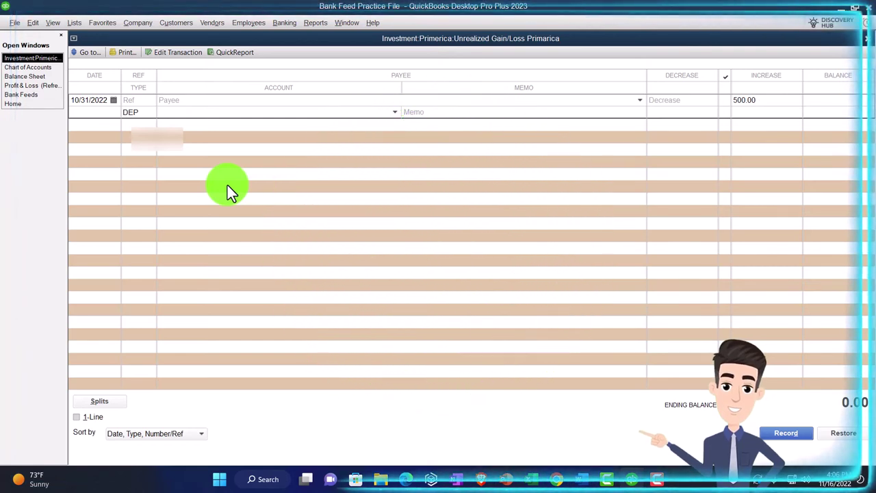
# - Create a new Income account 'Unrealized Gain/Loss' as the deposit's account
pyautogui.click(395, 114)
pyautogui.scroll(1, 358, 252)
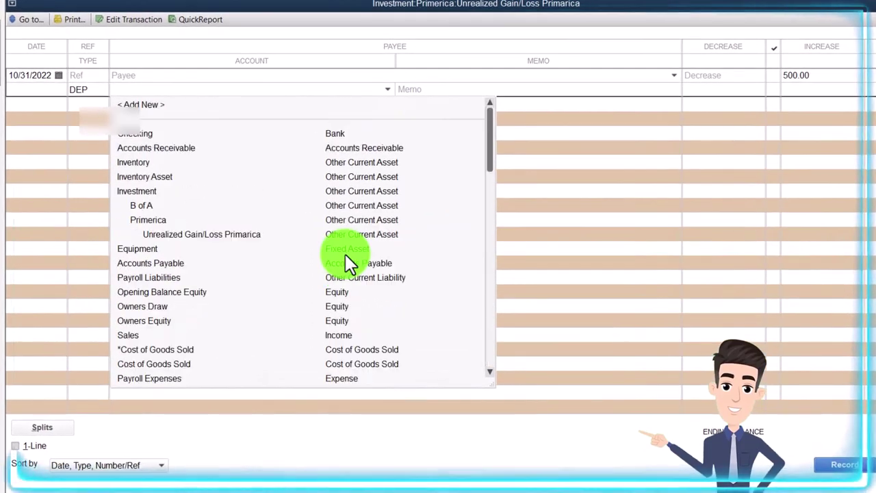
pyautogui.click(158, 107)
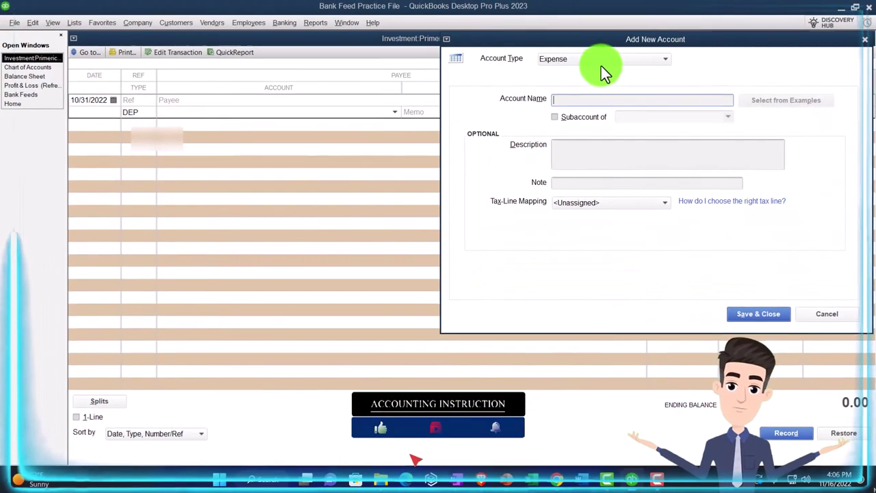
pyautogui.click(602, 62)
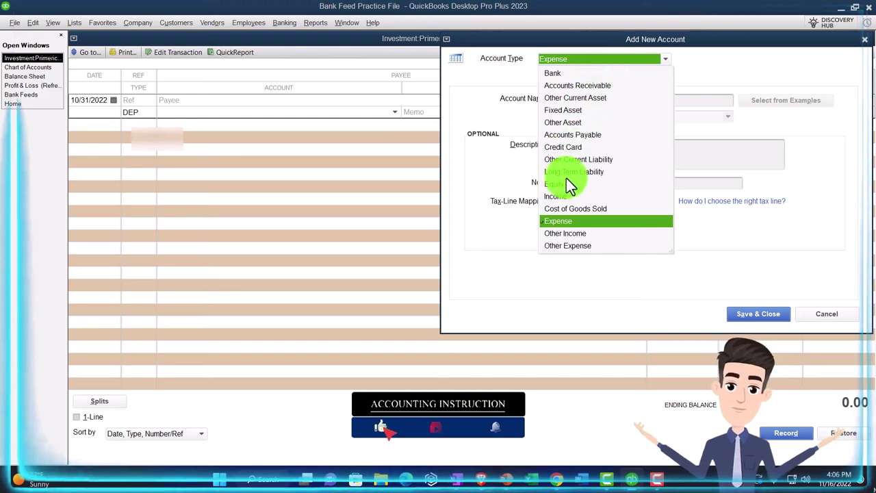
pyautogui.click(560, 199)
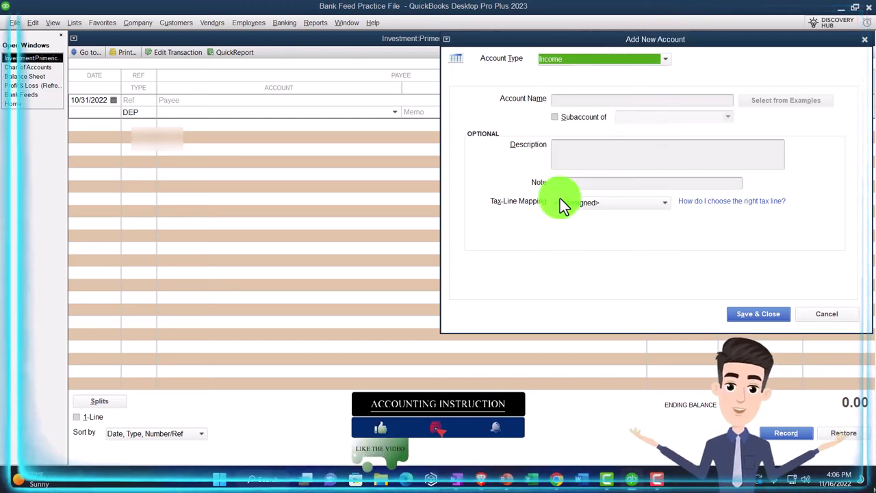
pyautogui.click(563, 100)
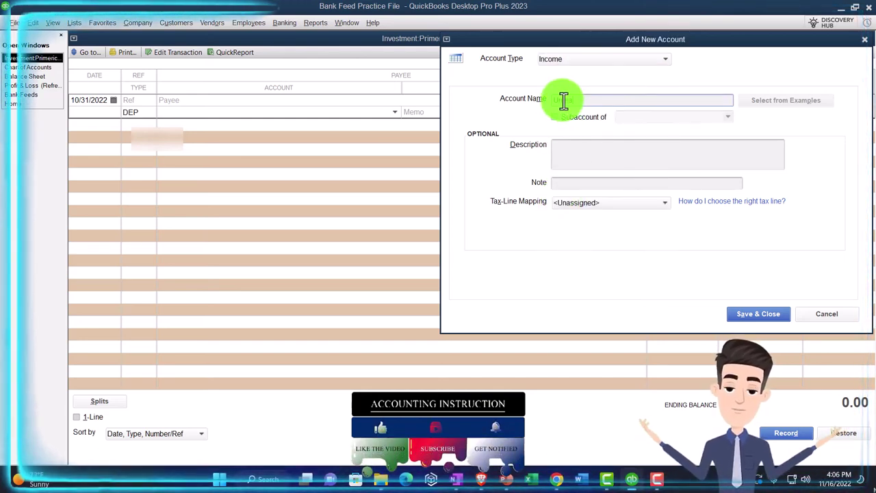
pyautogui.write('Unrealized G')
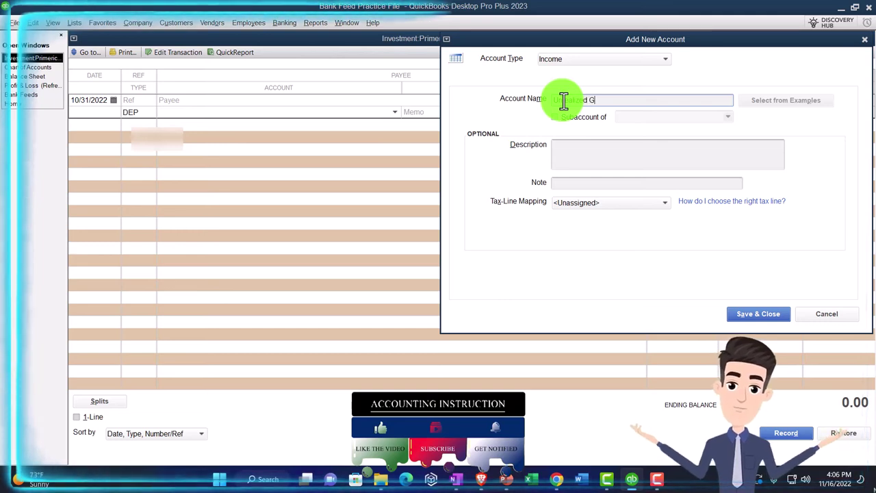
pyautogui.write('ain/Loss')
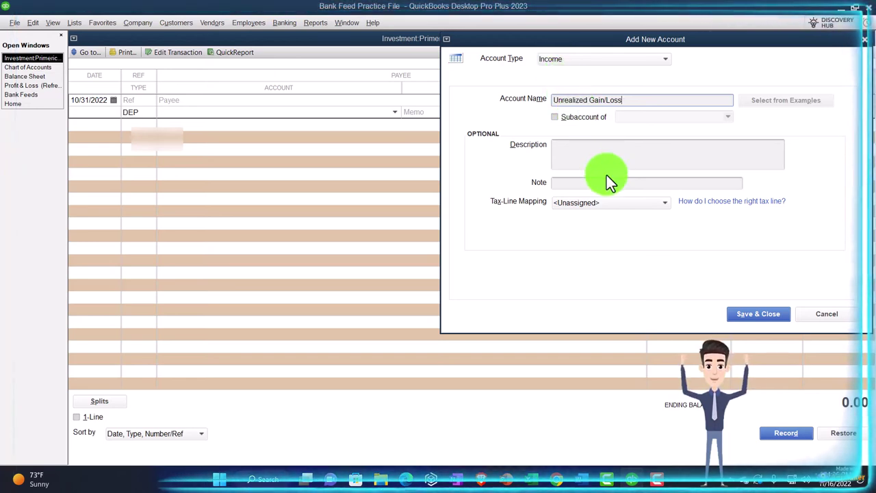
pyautogui.click(741, 317)
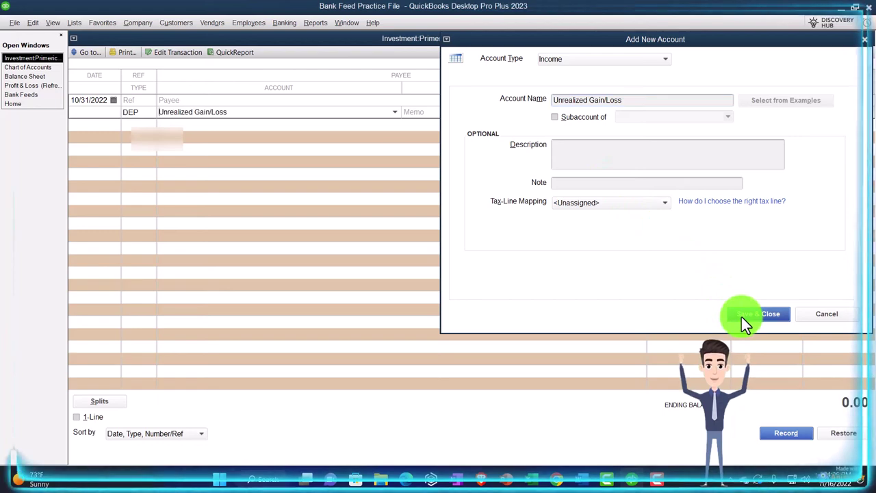
pyautogui.press('Tab')
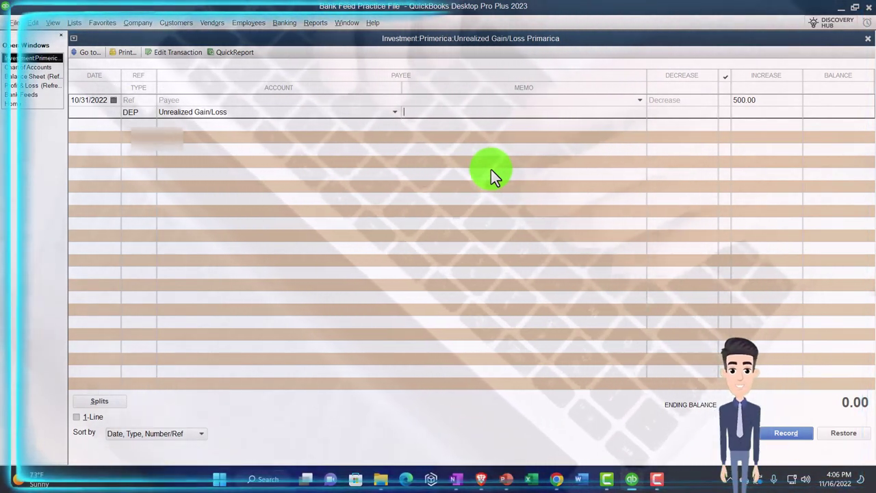
# - Record the 500.00 deposit with memo 'Unrealized gain' and close the register
pyautogui.write('Unreal')
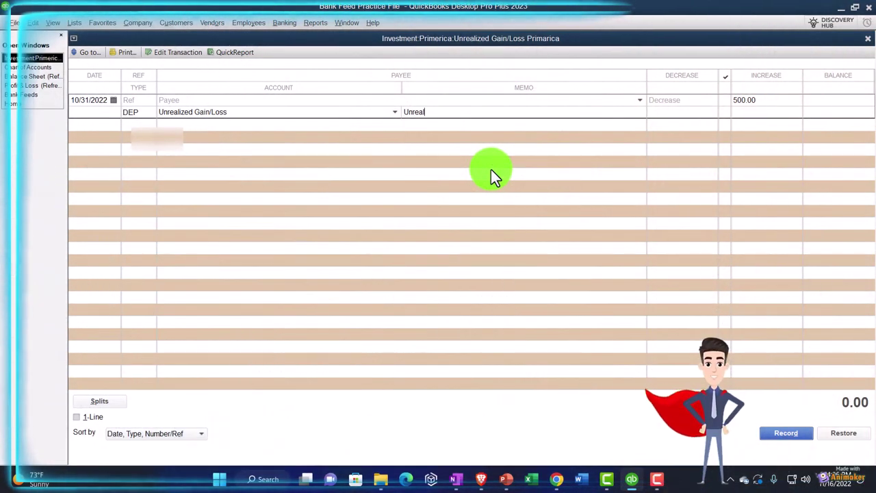
pyautogui.write('ized gain')
pyautogui.press('Return')
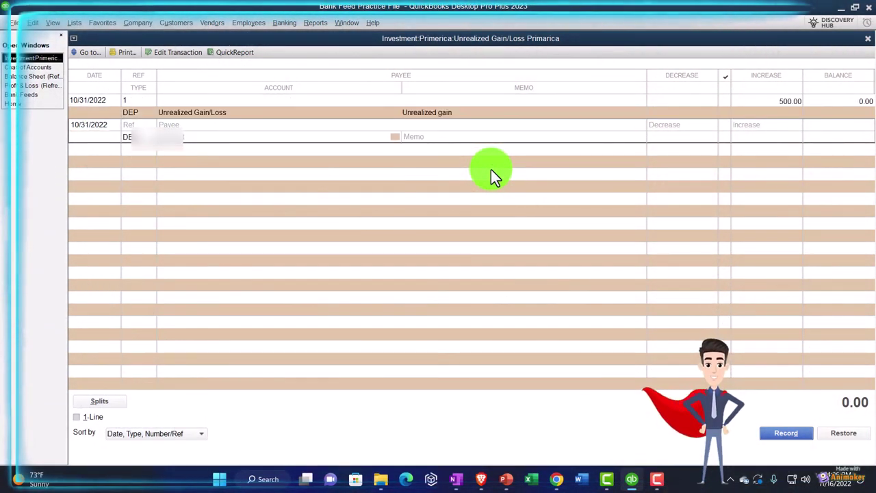
pyautogui.click(868, 39)
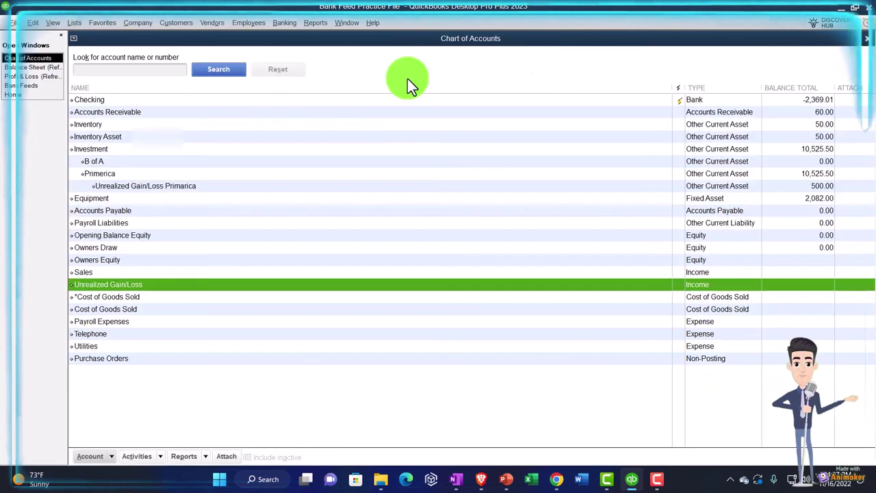
# - On the Balance Sheet, collapse and re-expand the Primerica group to review its subaccounts
pyautogui.click(33, 68)
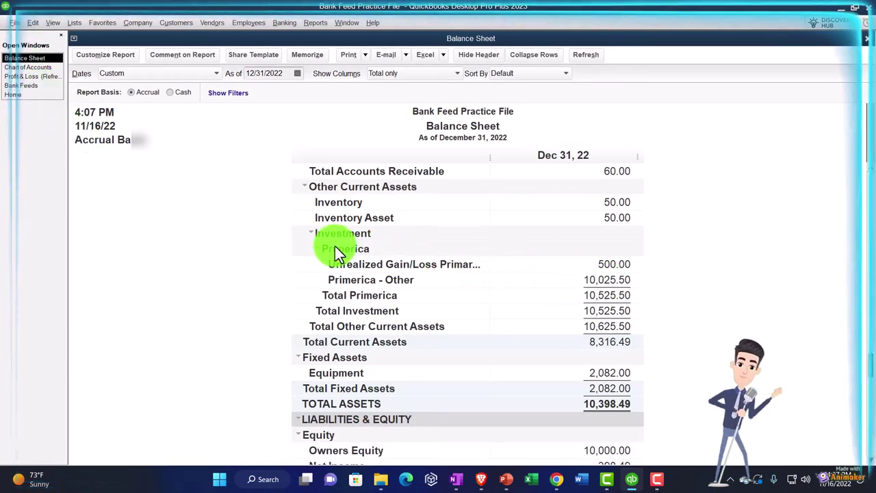
pyautogui.click(317, 248)
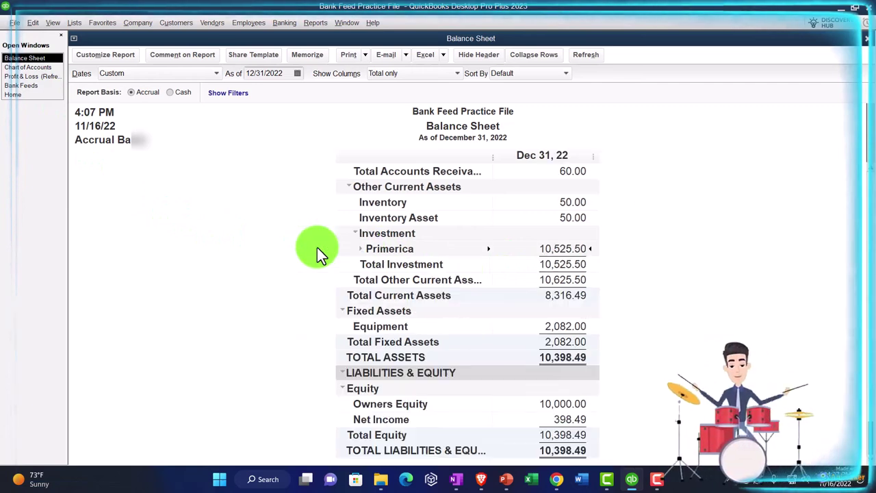
pyautogui.click(355, 250)
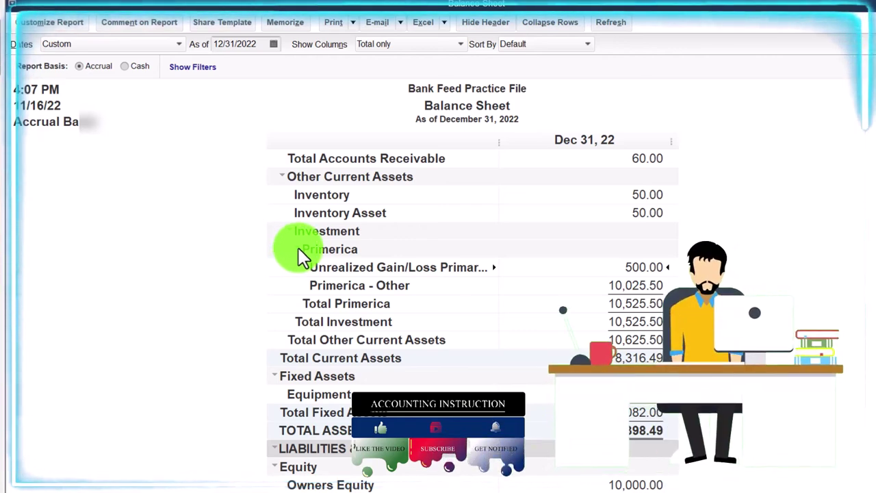
pyautogui.scroll(-1, 298, 248)
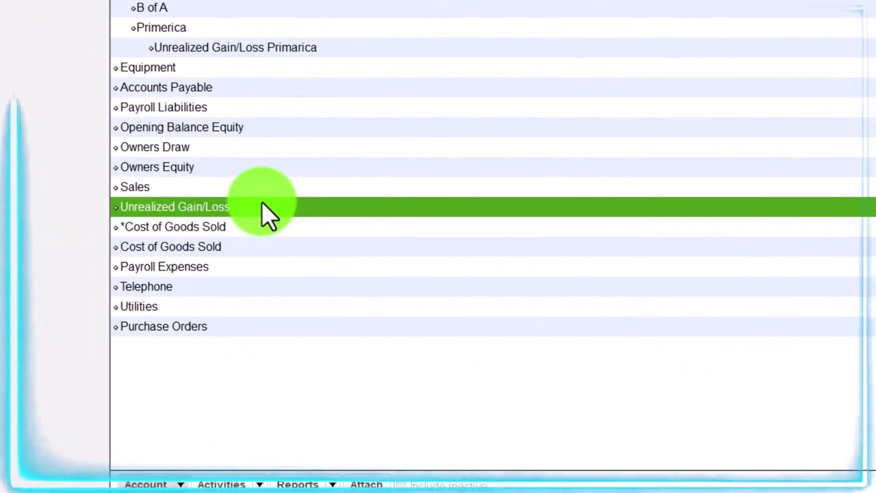
# - Change the Unrealized Gain/Loss account type to Other Income, save it, and return to the Balance Sheet
pyautogui.rightClick(197, 238)
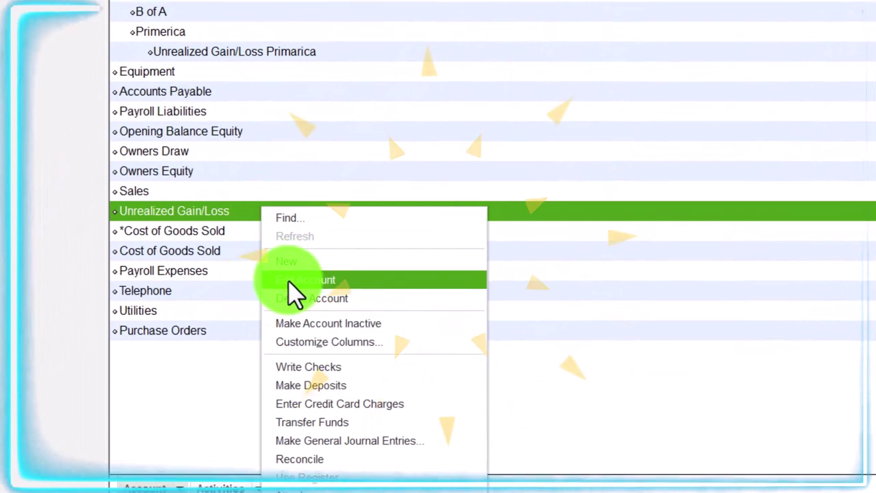
pyautogui.click(294, 275)
pyautogui.click(416, 47)
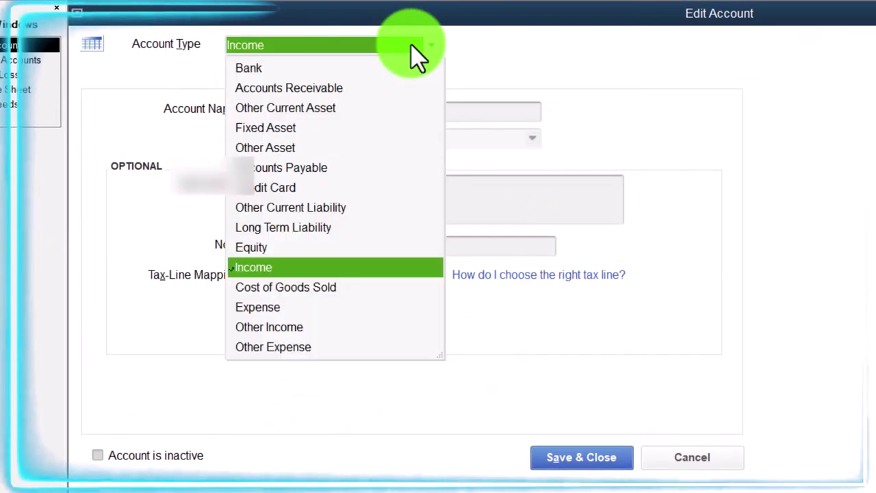
pyautogui.click(299, 326)
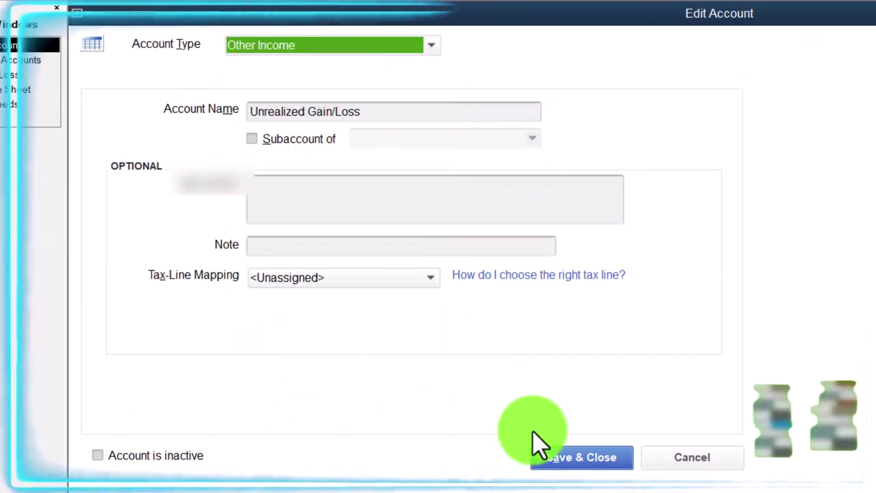
pyautogui.click(571, 464)
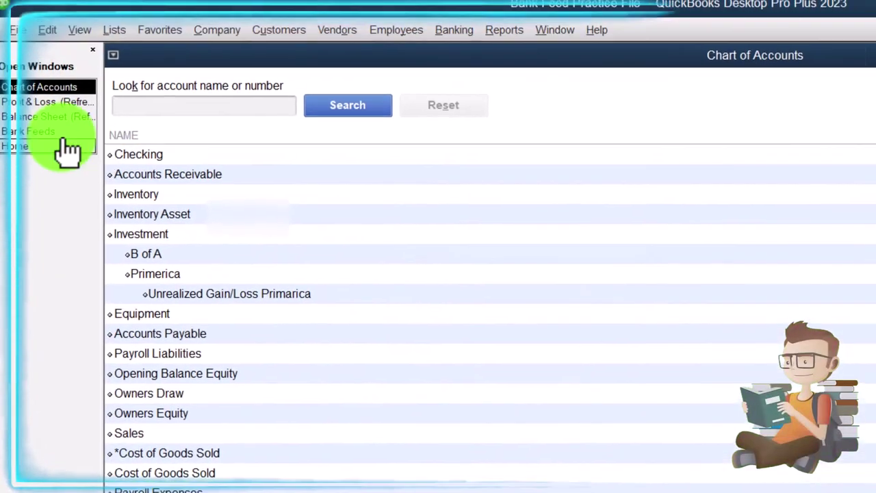
pyautogui.click(31, 74)
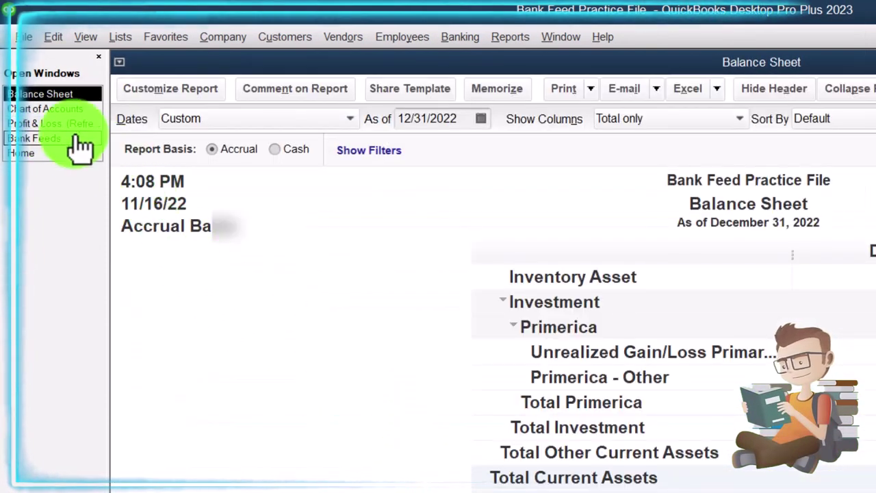
pyautogui.click(61, 123)
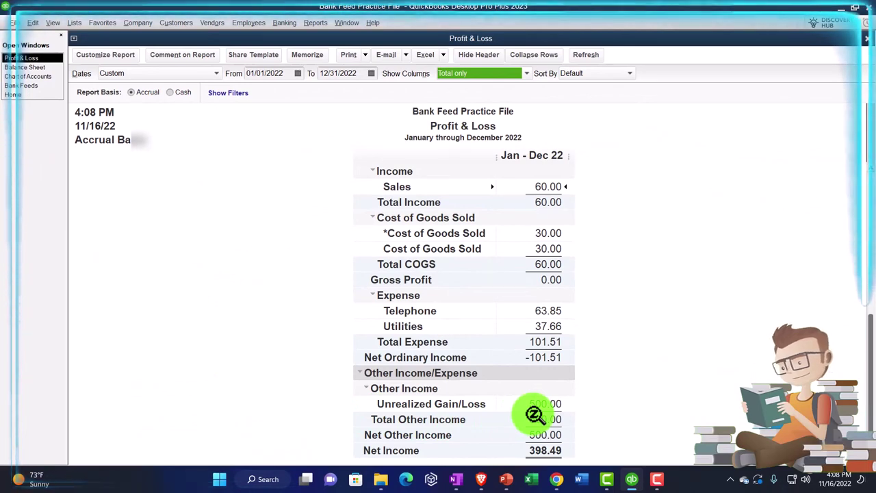
pyautogui.click(541, 373)
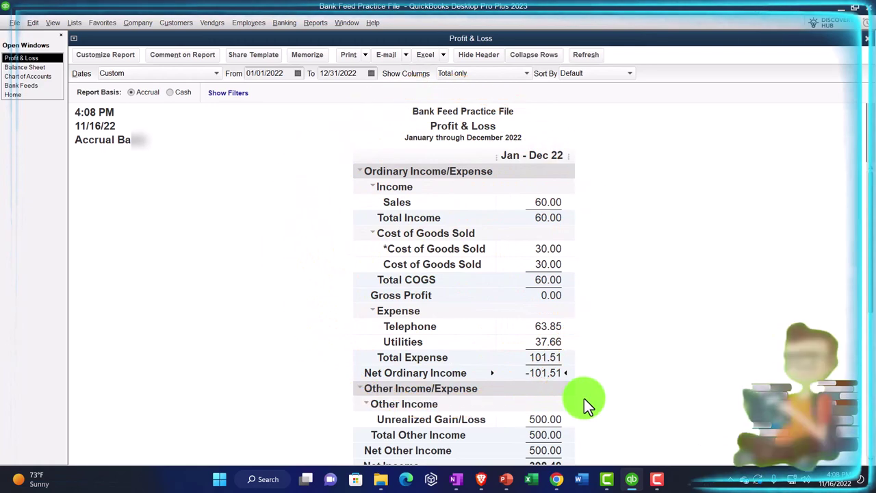
pyautogui.scroll(-1, 588, 399)
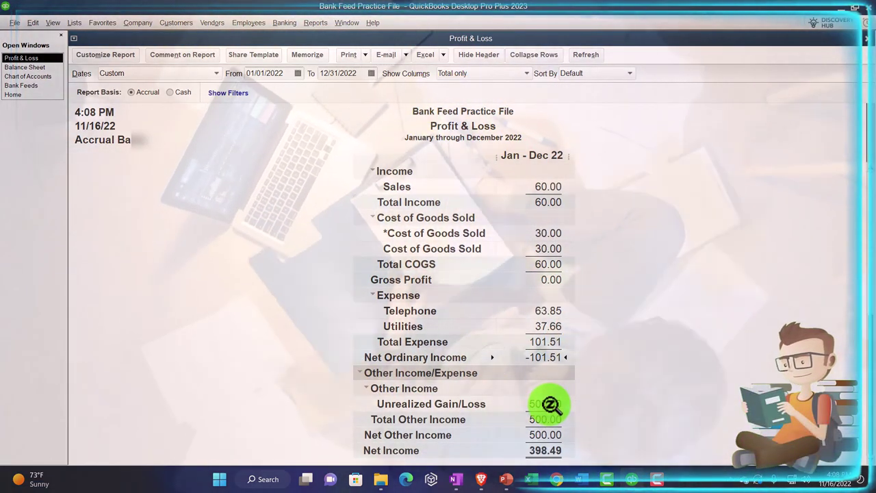
pyautogui.click(593, 404)
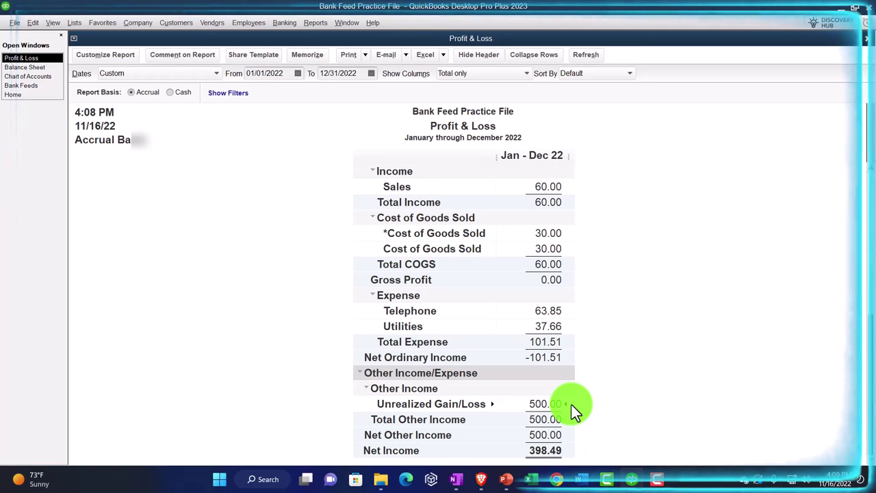
pyautogui.click(31, 68)
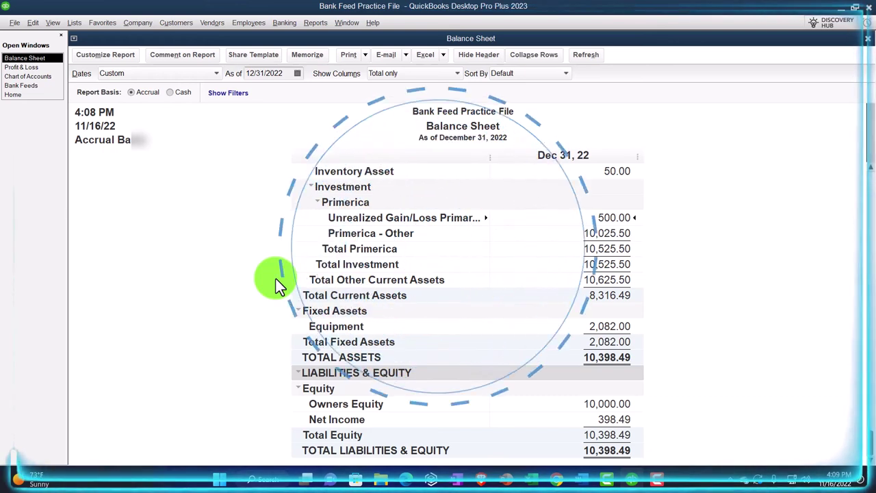
# - Scroll the Balance Sheet back up and open the Reports menu
pyautogui.scroll(1, 277, 282)
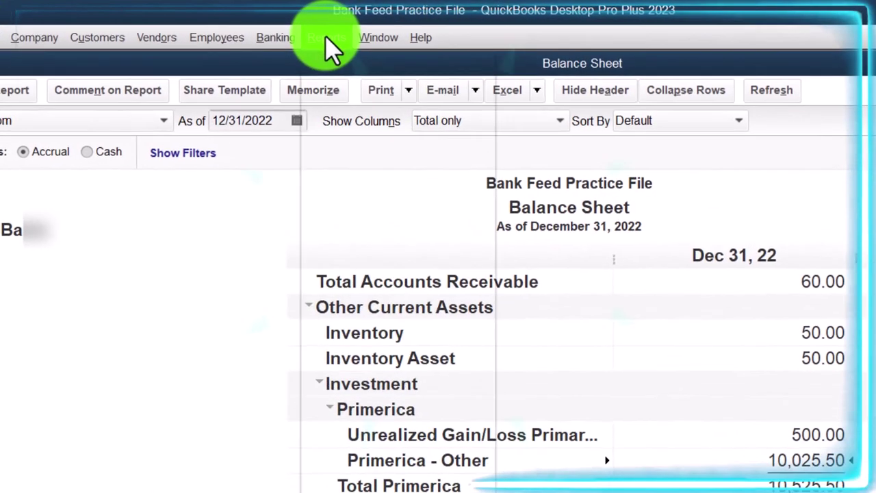
pyautogui.click(327, 38)
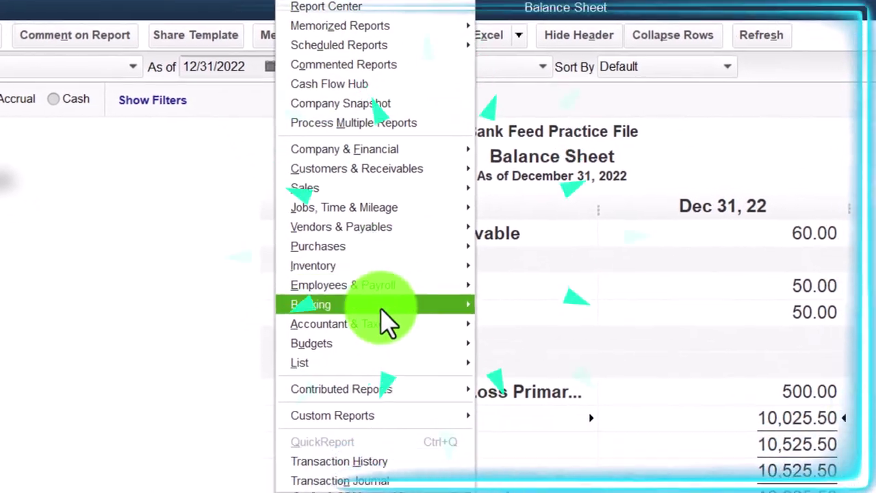
# - Run the Trial Balance report for 01/01/2022 through 12/31/2022
pyautogui.click(424, 171)
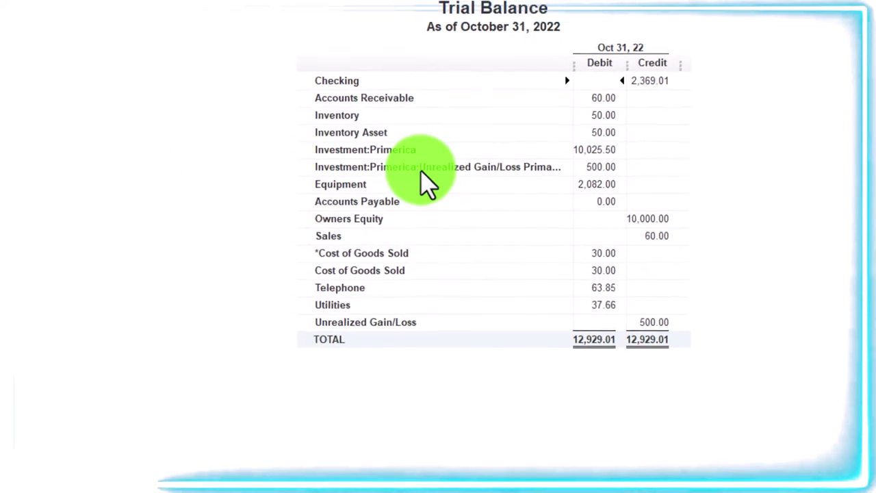
pyautogui.write('0')
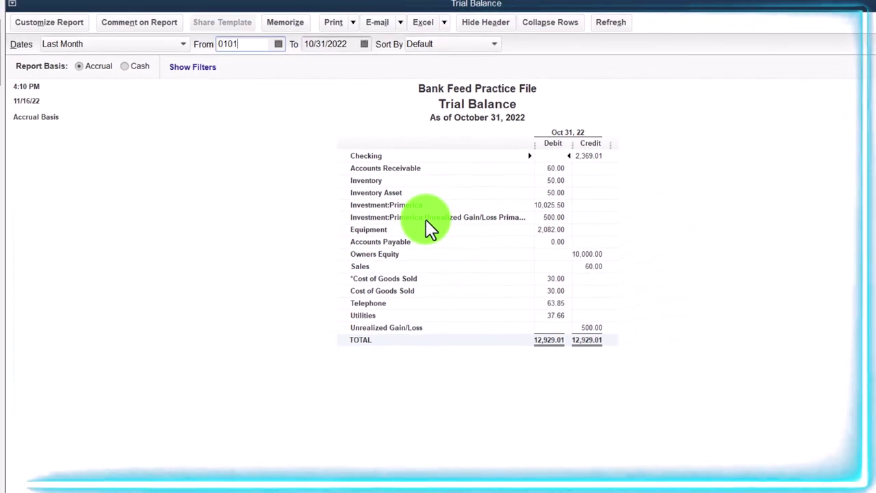
pyautogui.write('1/01')
pyautogui.press('Tab')
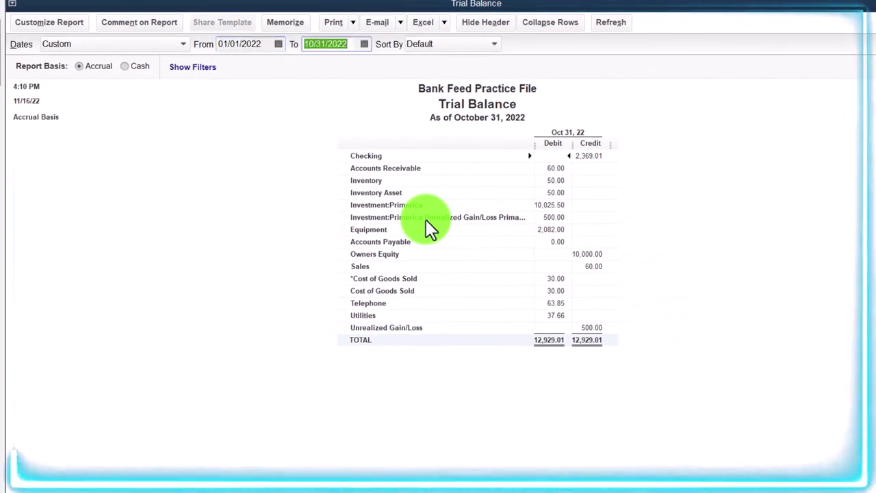
pyautogui.write('12/31')
pyautogui.press('Tab')
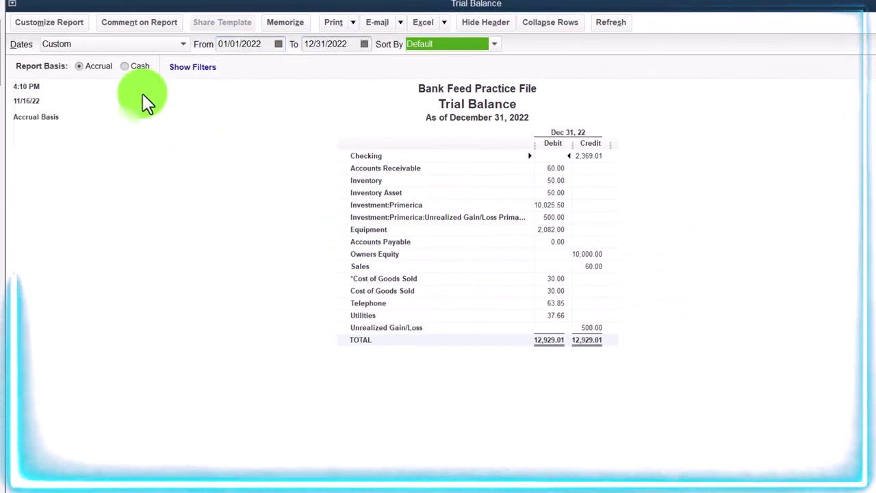
pyautogui.click(62, 25)
# - Set the Trial Balance column label font to size 16 and apply it to all related fonts
pyautogui.click(294, 61)
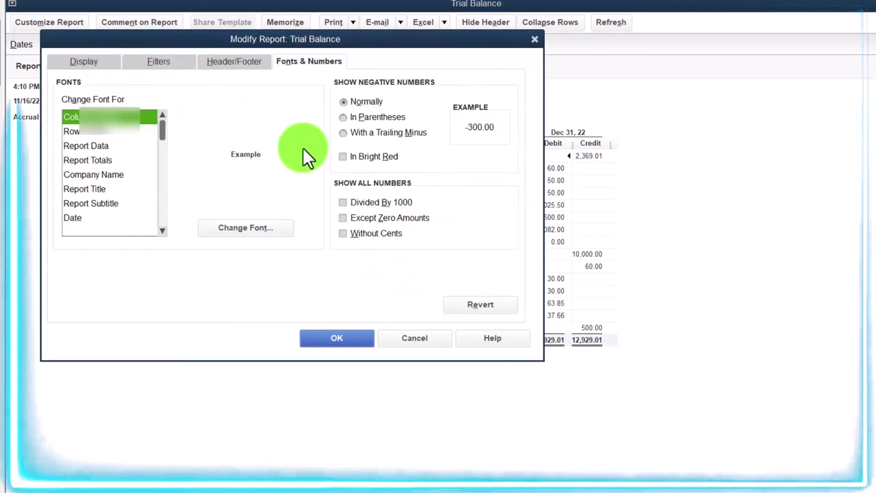
pyautogui.click(292, 229)
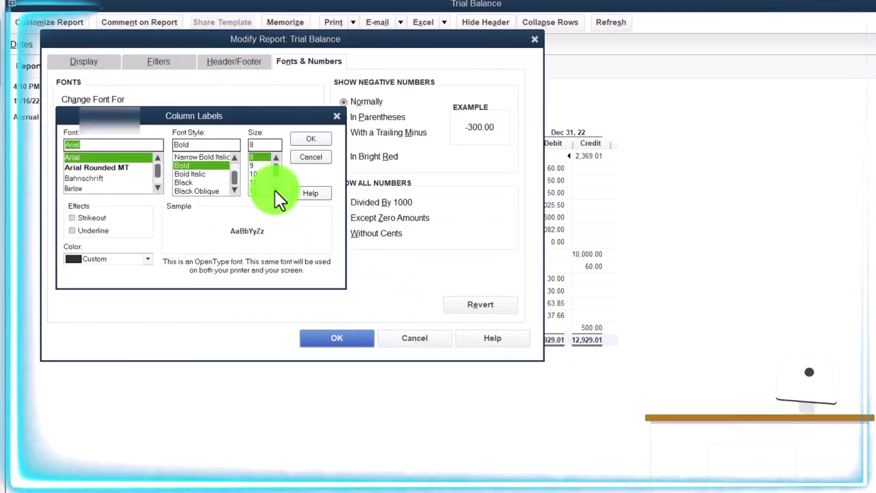
pyautogui.click(274, 190)
pyautogui.click(275, 189)
pyautogui.click(257, 191)
pyautogui.click(294, 142)
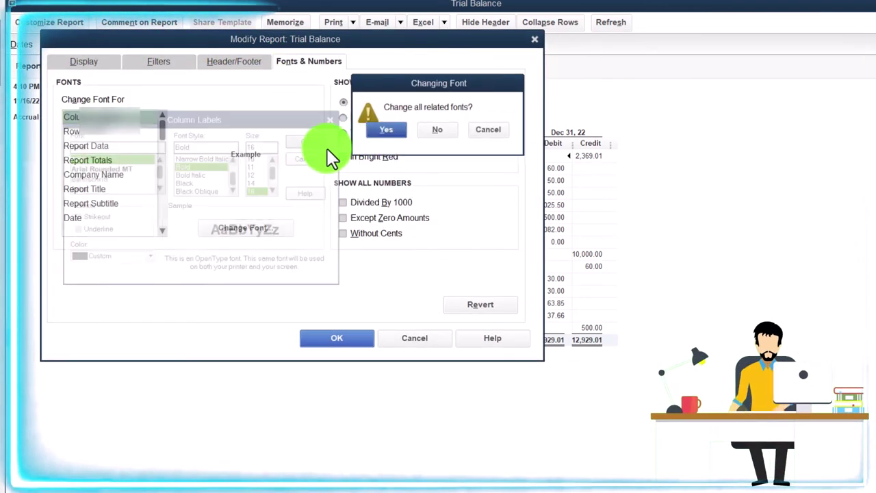
pyautogui.click(385, 131)
pyautogui.click(359, 335)
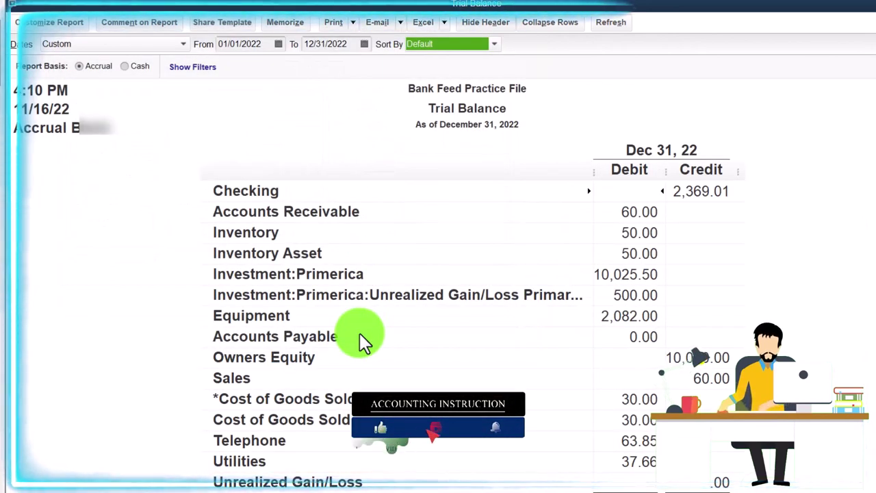
pyautogui.scroll(-1, 359, 332)
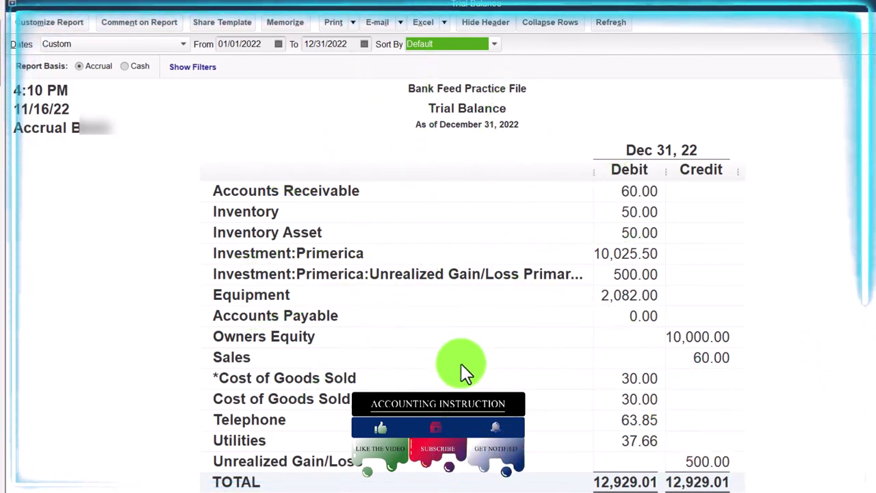
pyautogui.scroll(1, 459, 366)
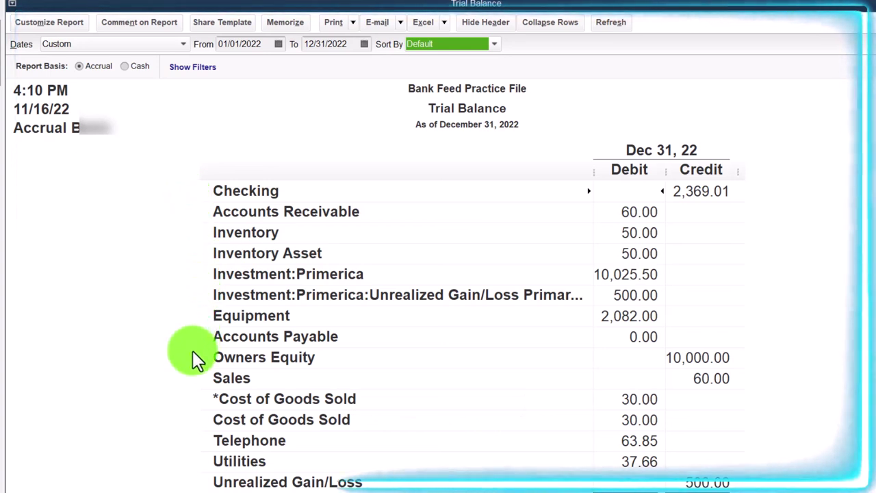
pyautogui.scroll(-1, 190, 369)
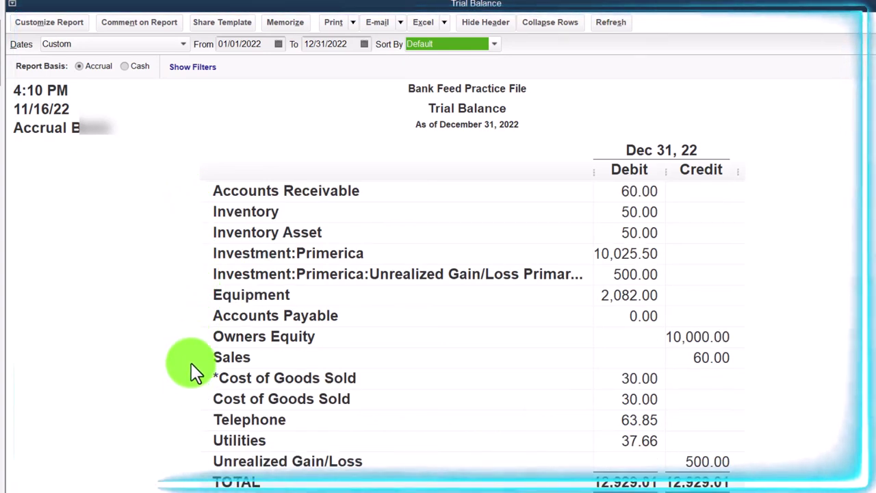